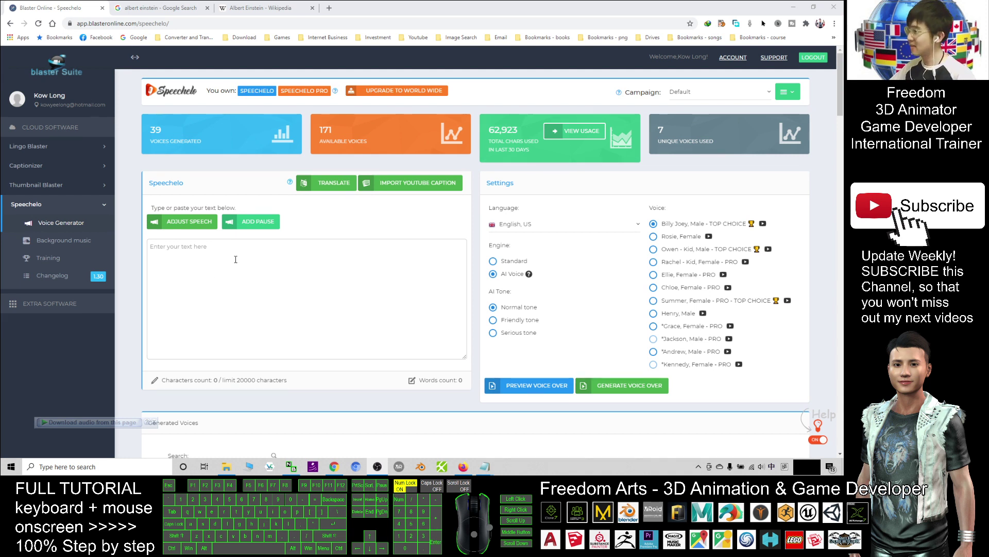
Step: On the Albert Einstein Wikipedia tab, highlight the paragraph from 'The son of a salesman' to 'Bern.'
left_click(236, 259)
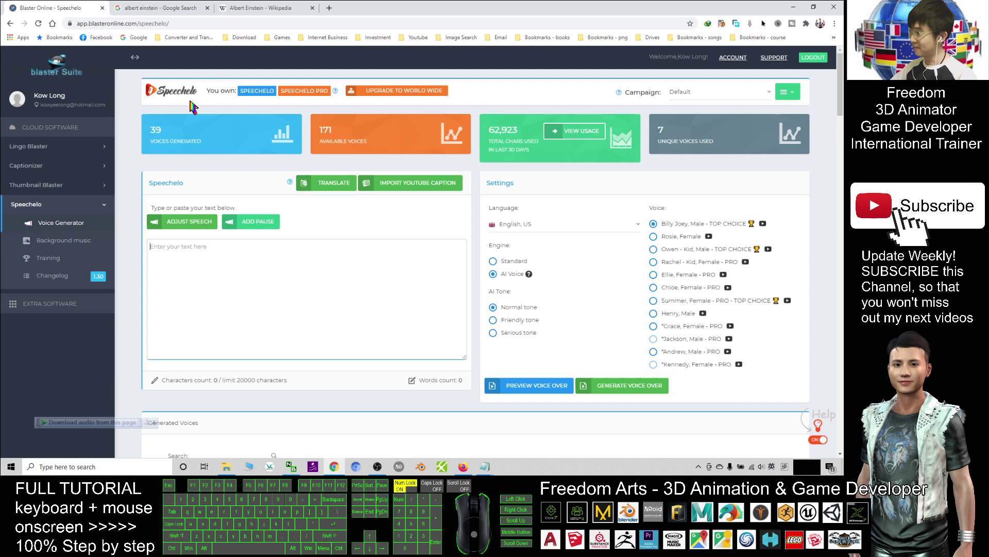
left_click(268, 7)
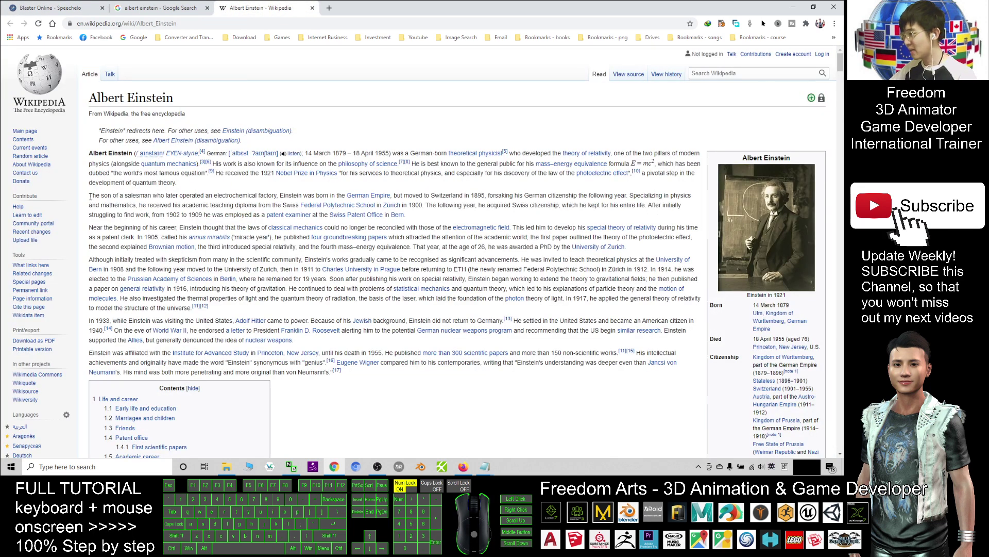
left_click_drag(91, 197, 422, 225)
key("ctrl+c")
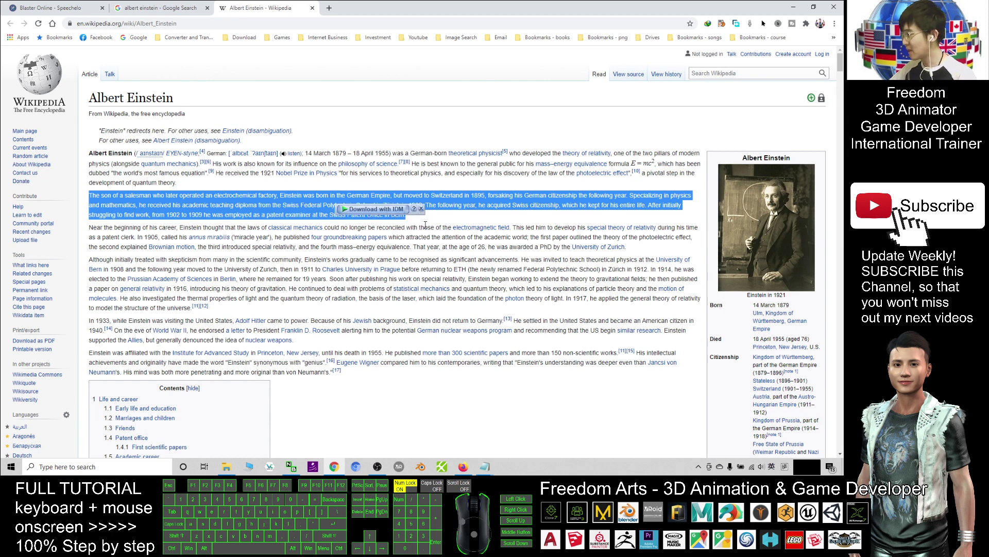
Step: Paste the Einstein paragraph into Speechelo, keep English, US, and generate the Billy Joey voice over
left_click(52, 8)
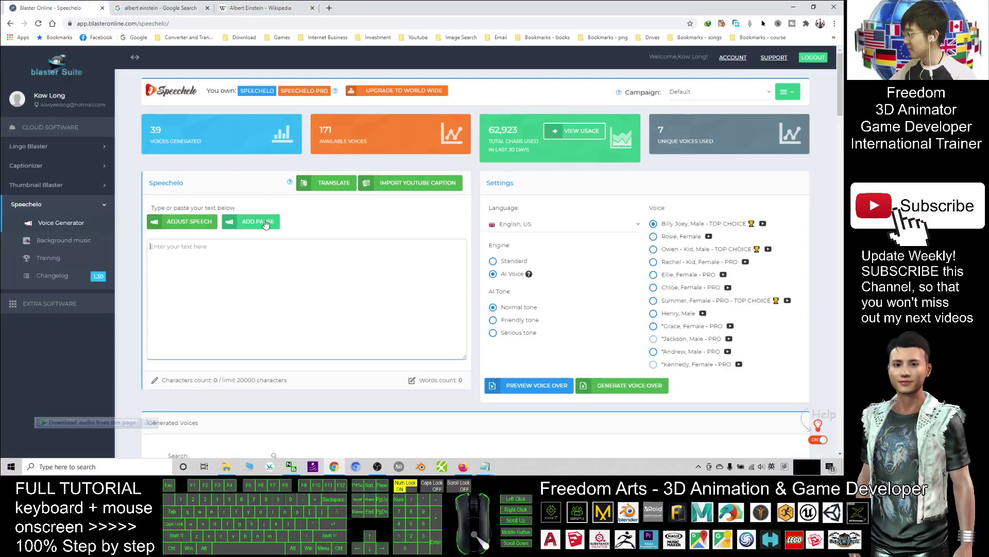
left_click(208, 262)
key("ctrl+v")
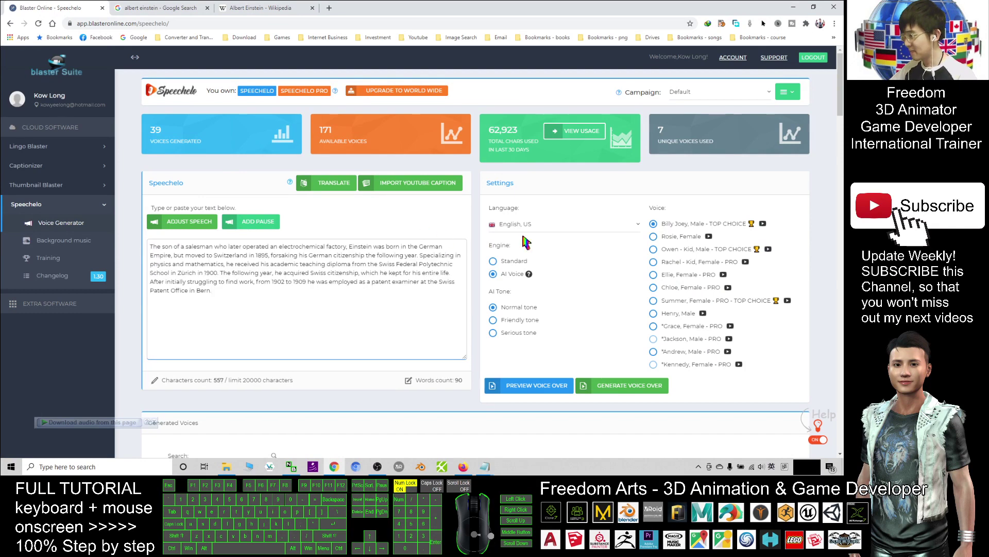
left_click(531, 229)
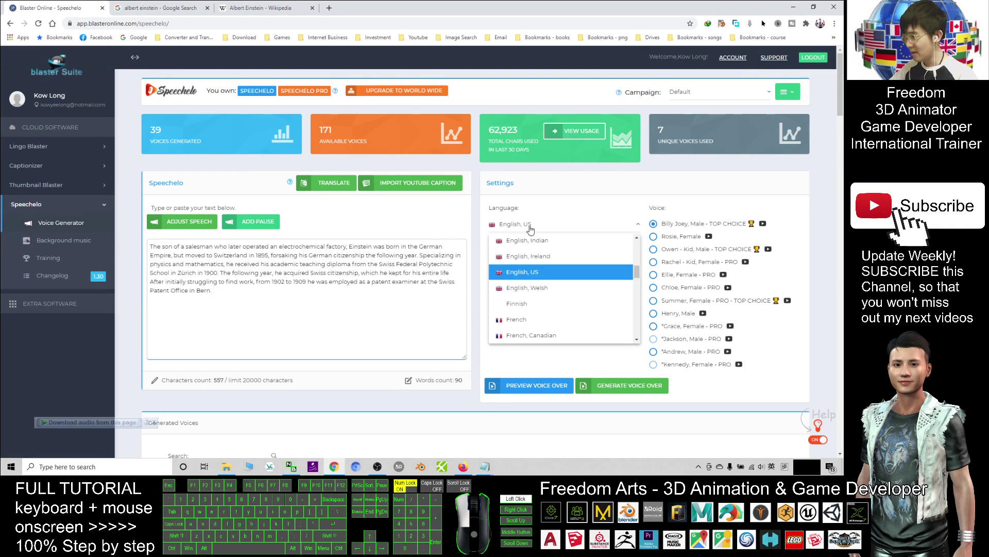
left_click(524, 274)
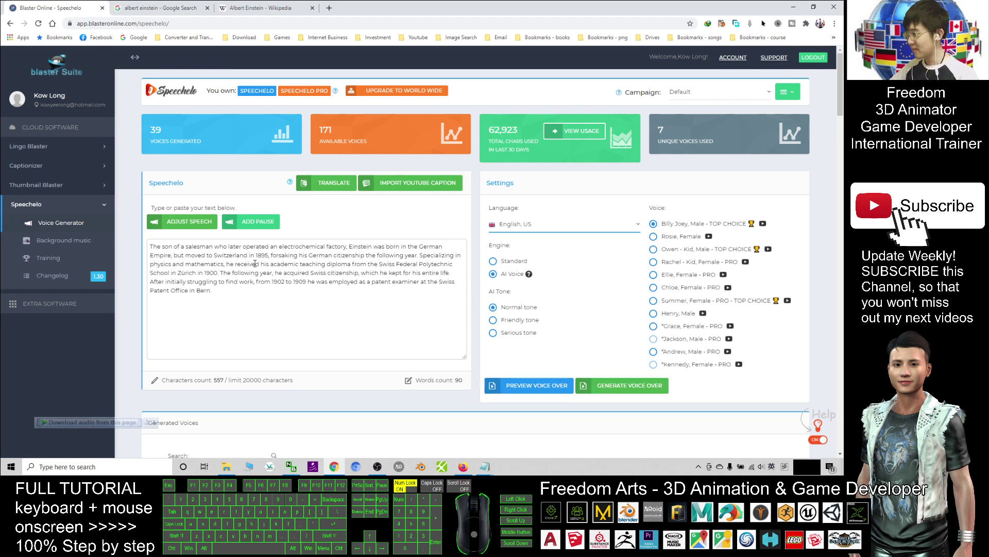
left_click(629, 385)
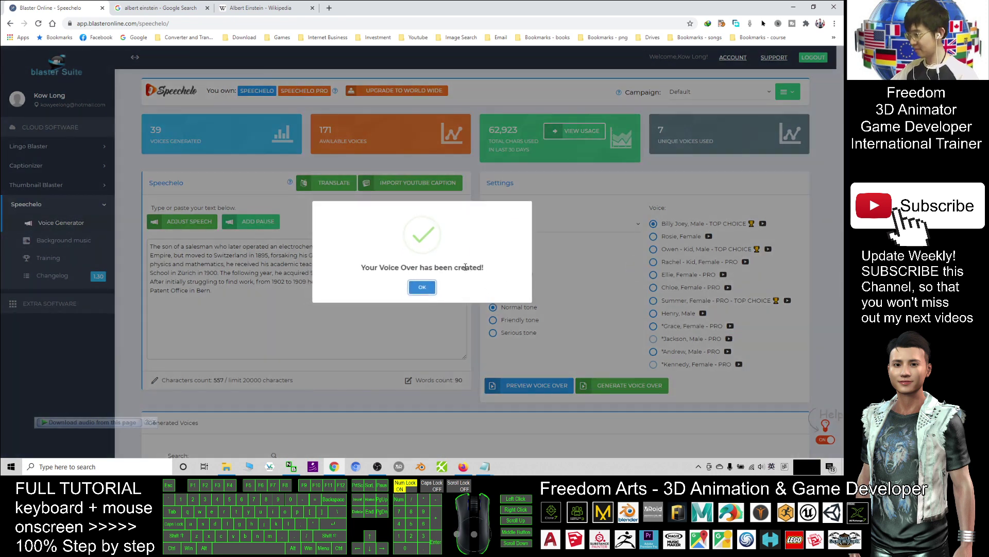
Step: Play back the 0:34 Billy Joey voice over from Generated Voices, then close its preview
left_click(422, 287)
scroll(541, 253, "down", 4)
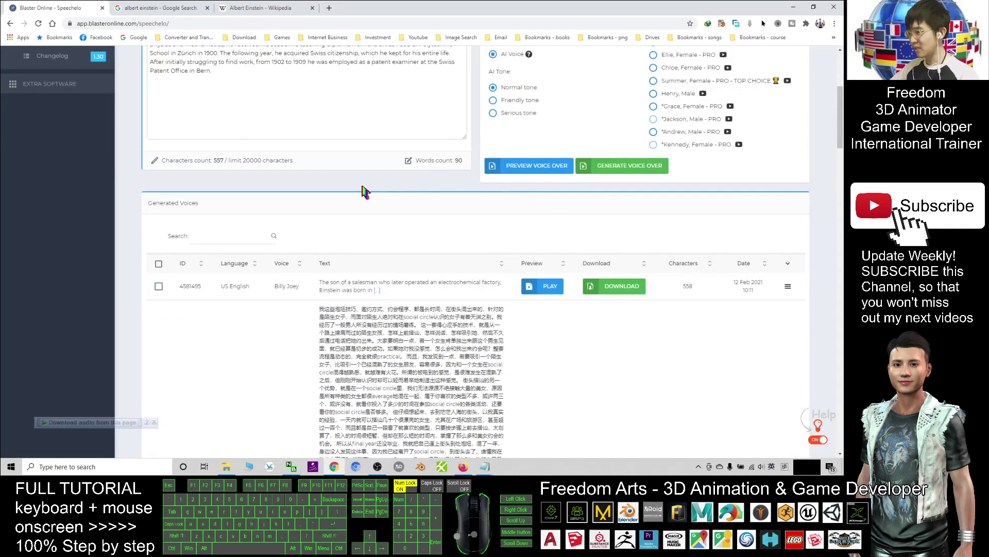
left_click(549, 289)
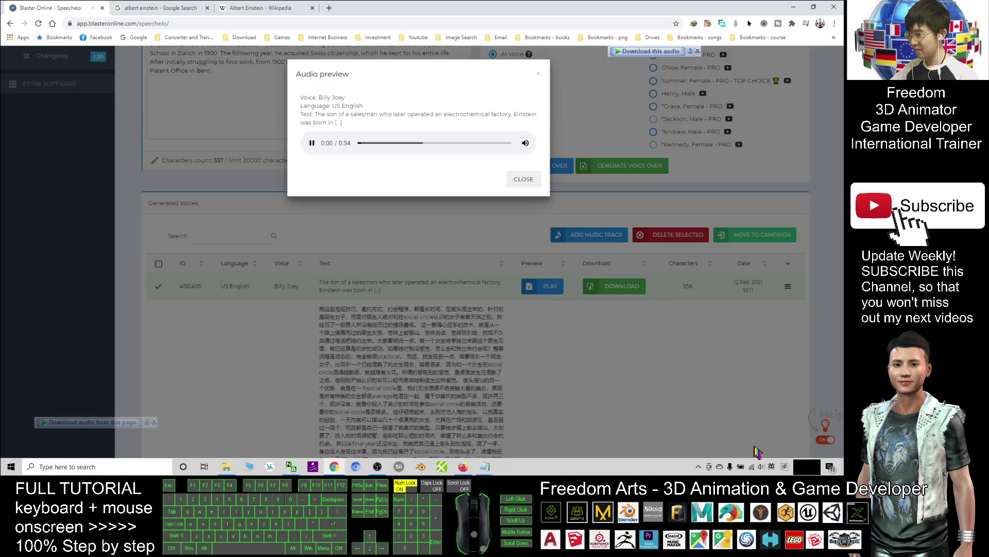
left_click(761, 467)
scroll(761, 467, "up", 3)
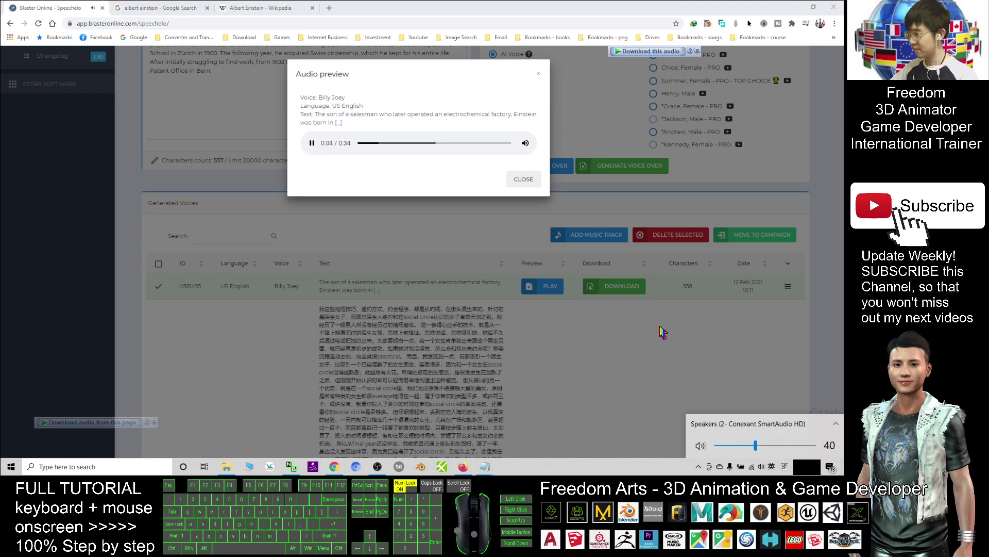
left_click(535, 183)
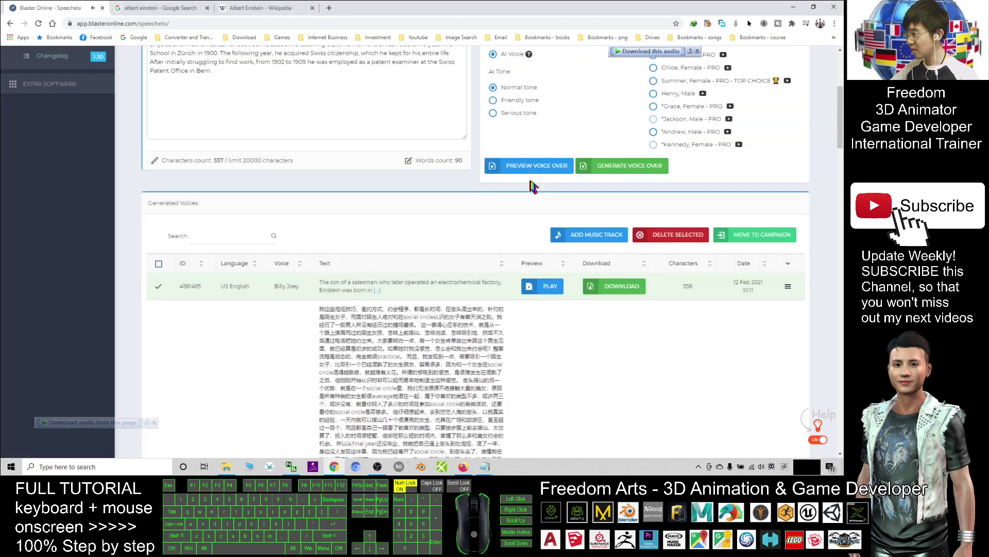
scroll(404, 209, "up", 5)
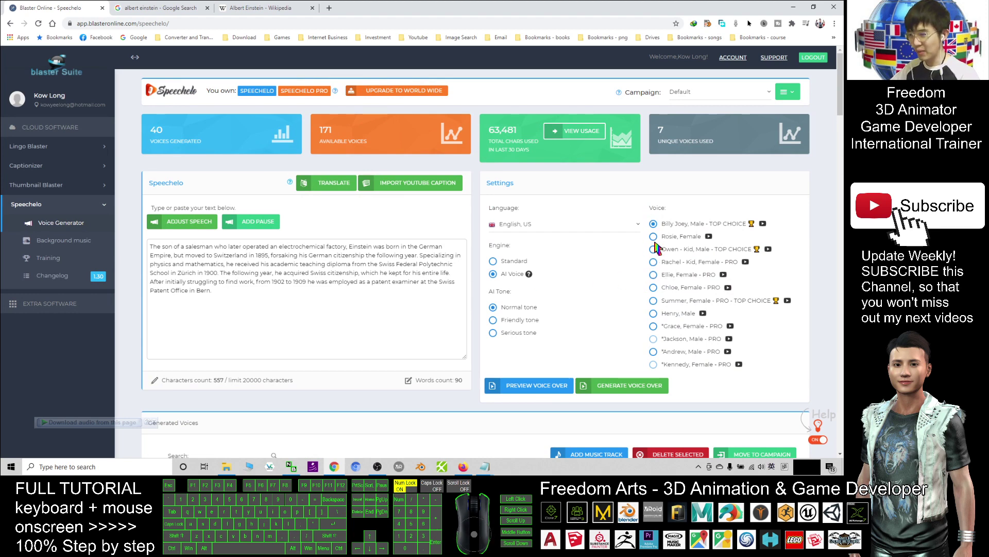
Step: Preview the Einstein opening in Rosie, then Owen - Kid, then Rachel - Kid, closing each preview
left_click(536, 388)
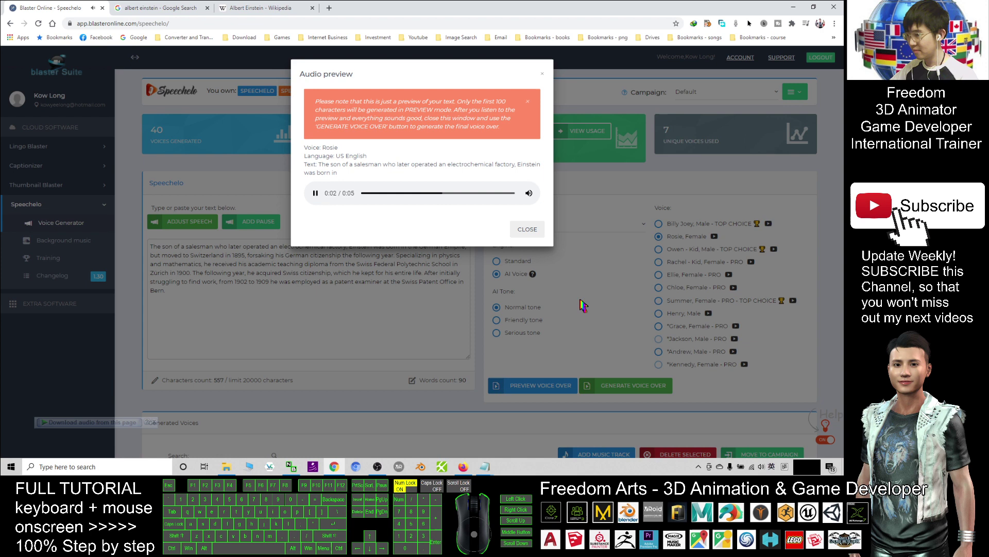
left_click(530, 230)
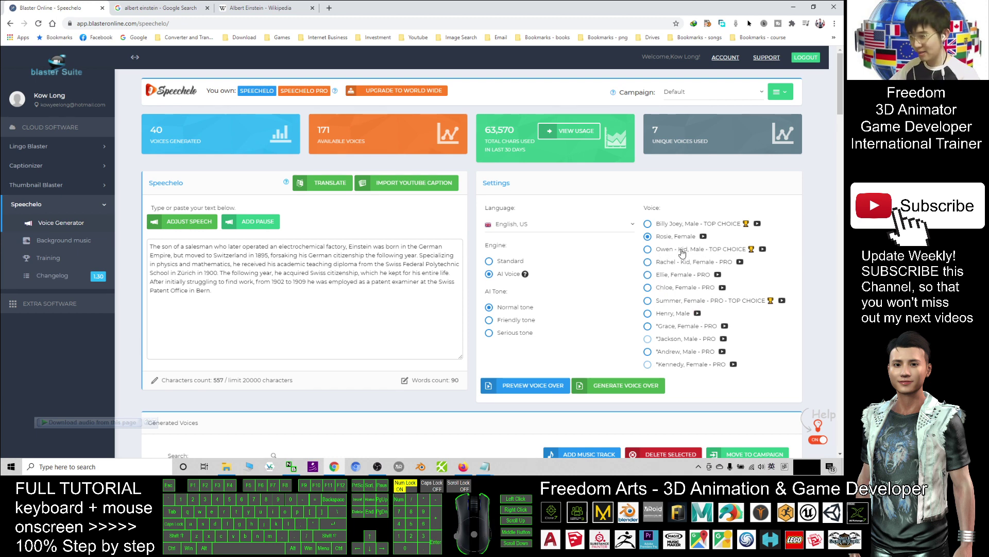
left_click(648, 250)
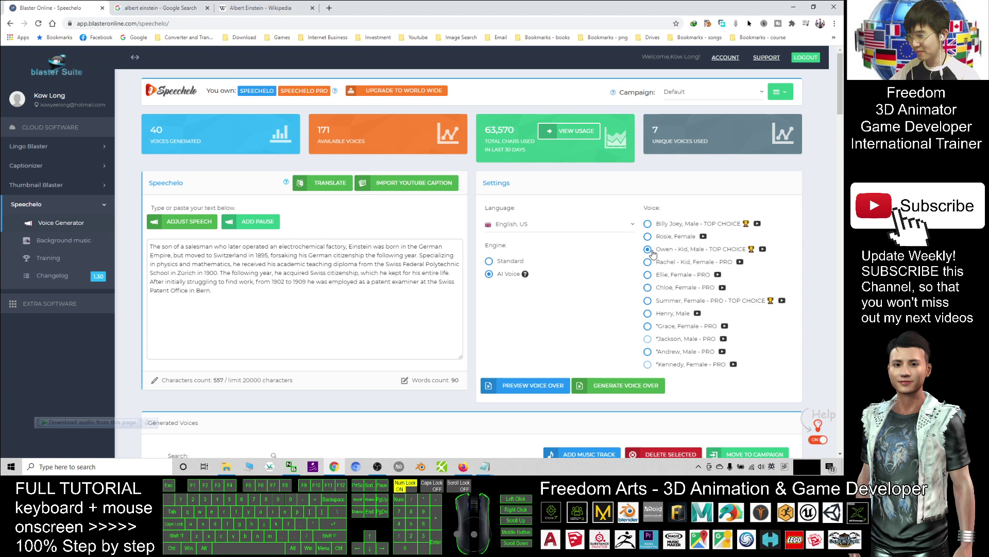
left_click(548, 390)
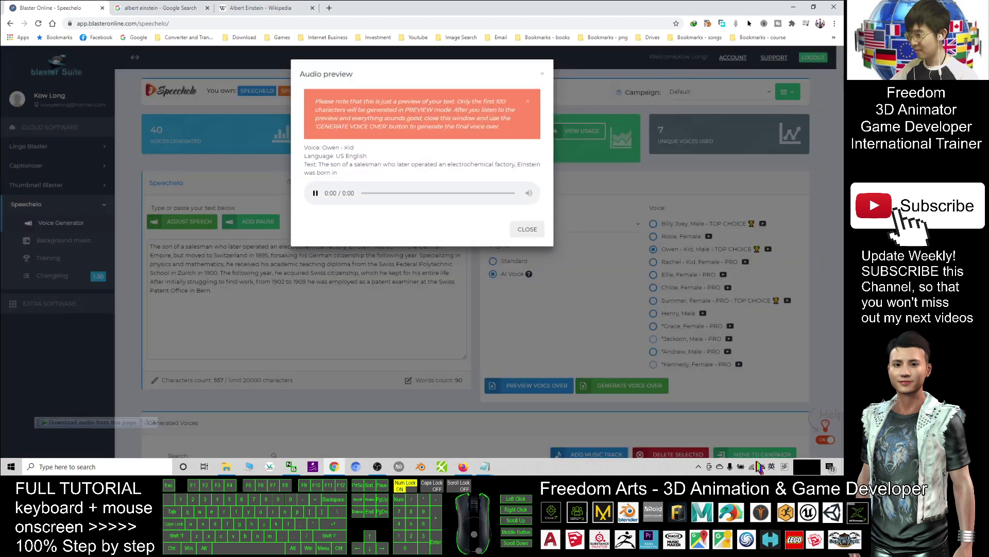
left_click(757, 466)
scroll(756, 466, "down", 1)
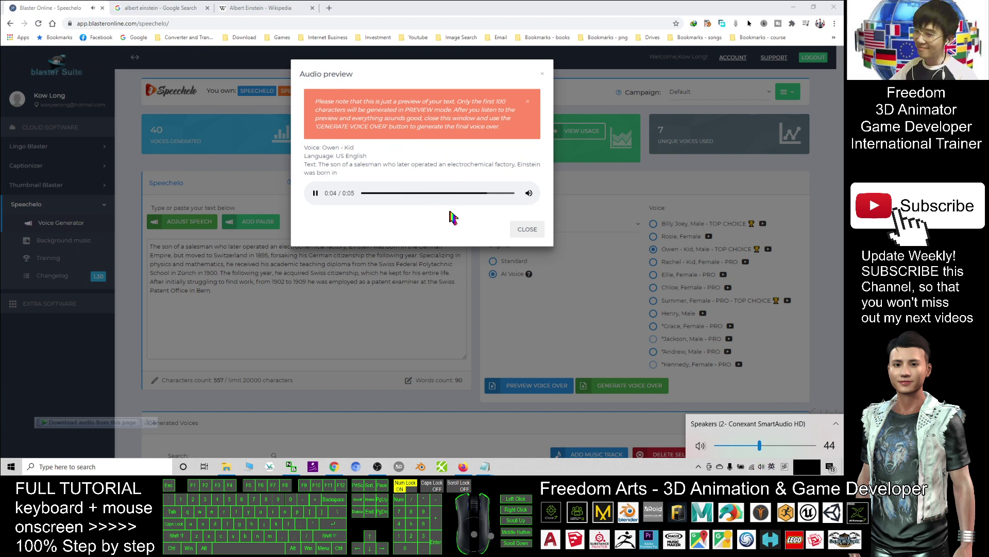
left_click(526, 229)
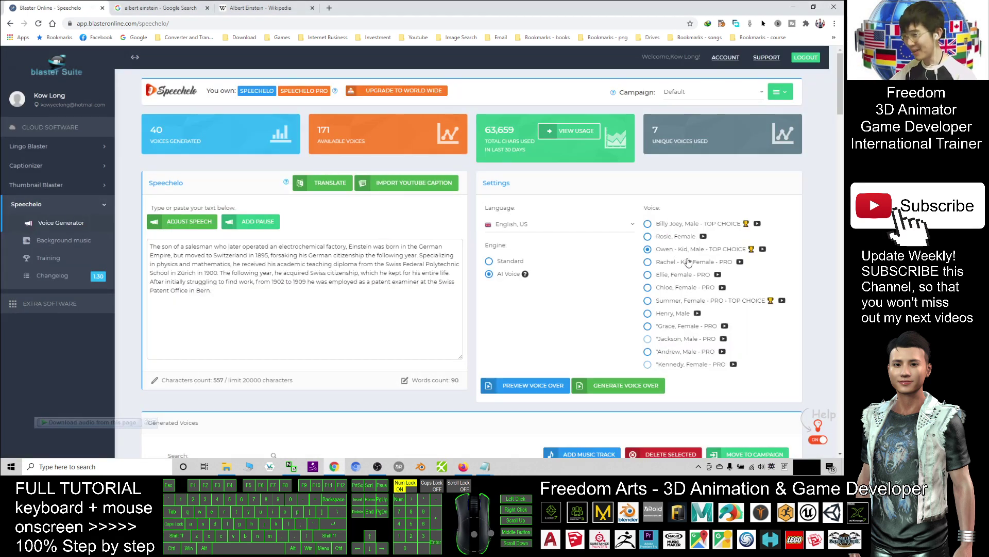
left_click(653, 264)
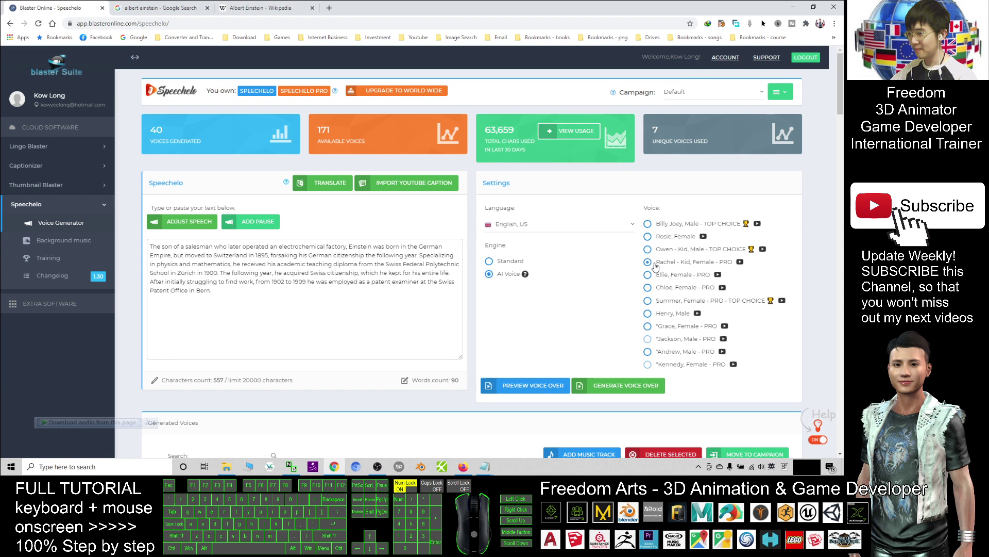
left_click(528, 384)
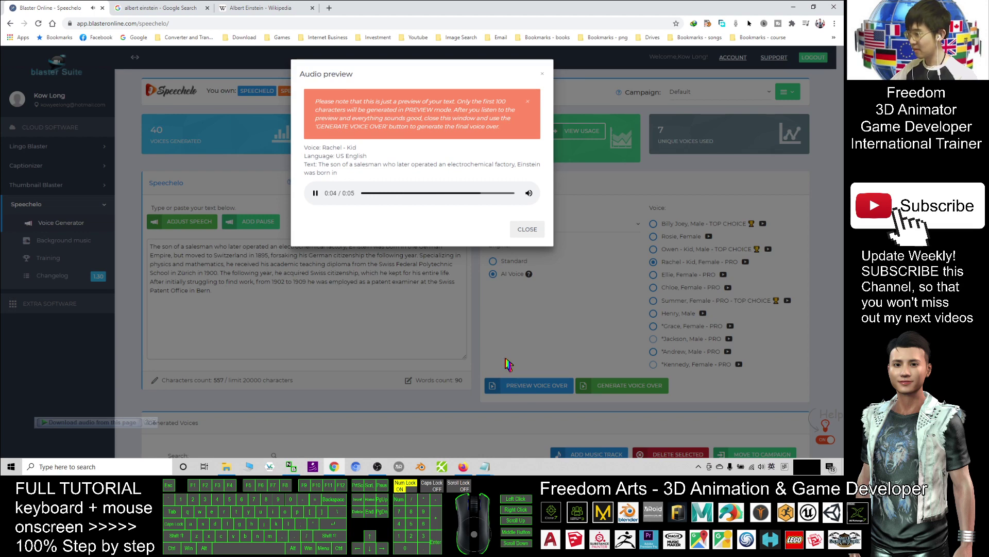
Step: Switch to the Owen - Kid male voice, generate the paragraph's voice over and download the MP3
left_click(527, 229)
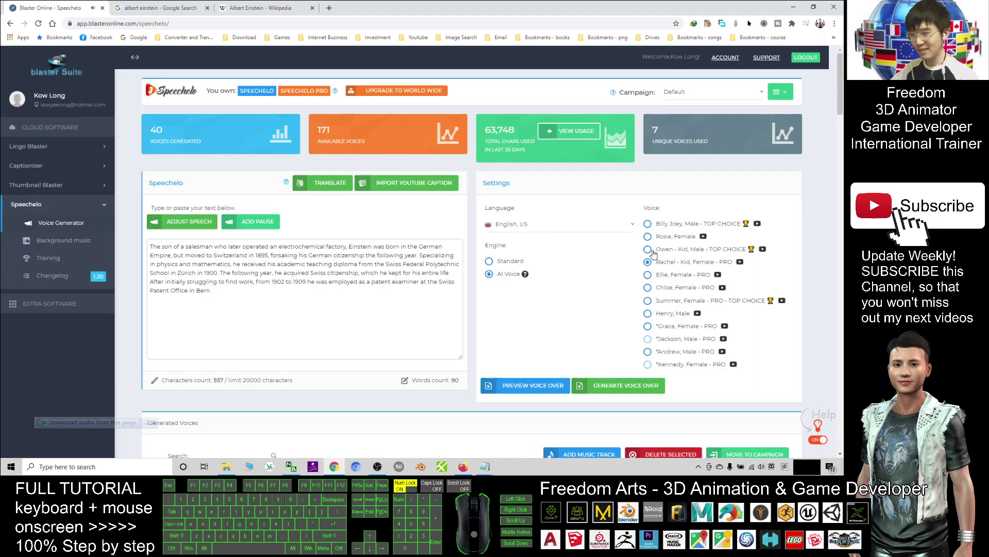
left_click(653, 251)
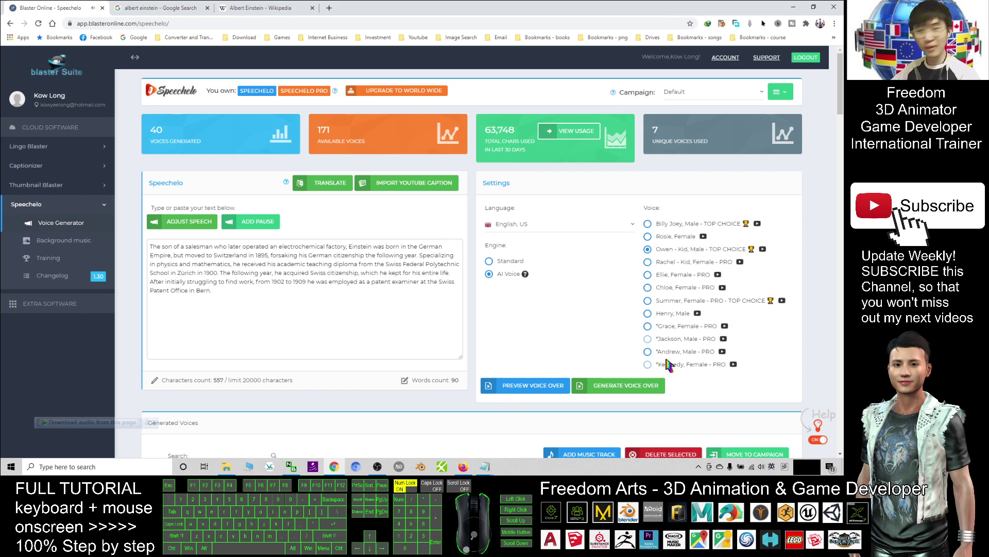
left_click(617, 386)
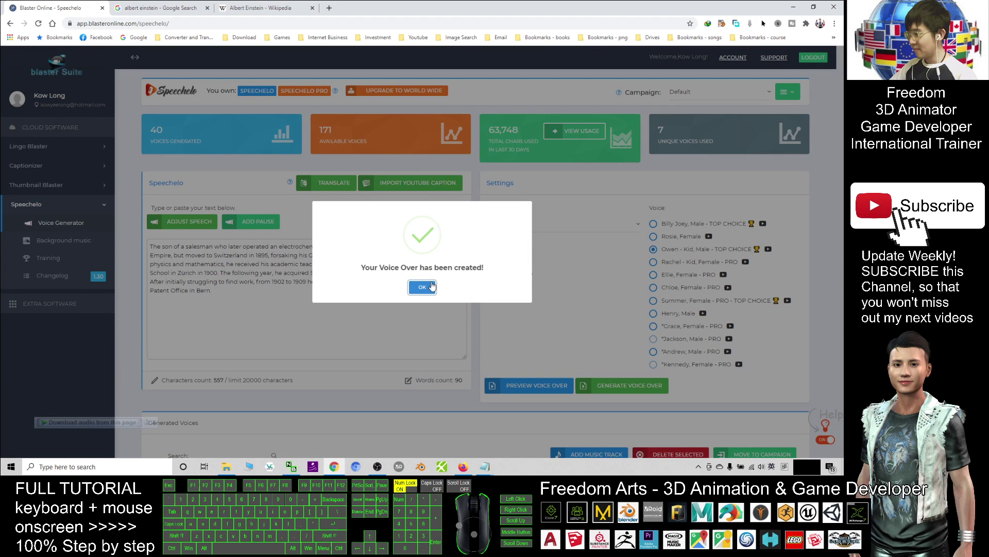
left_click(422, 287)
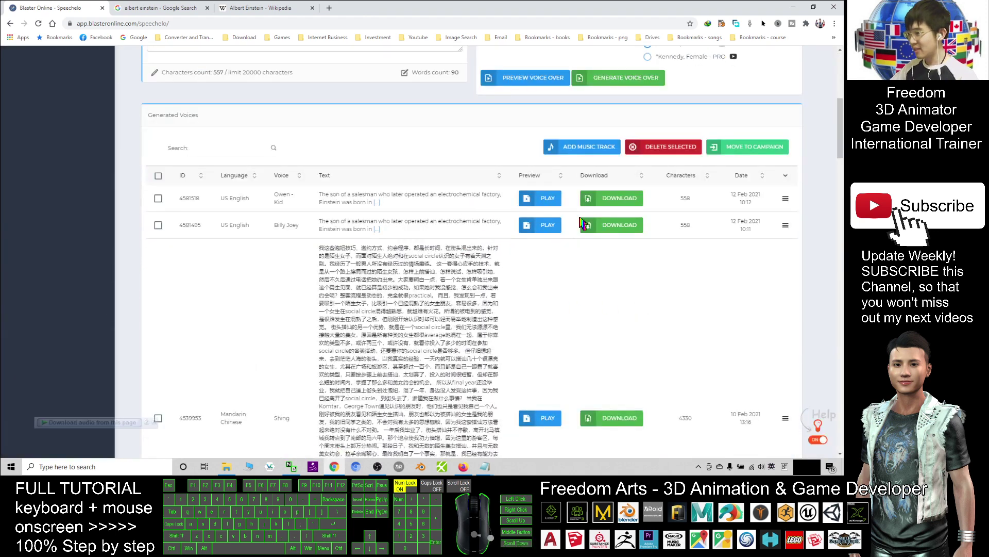
left_click(623, 200)
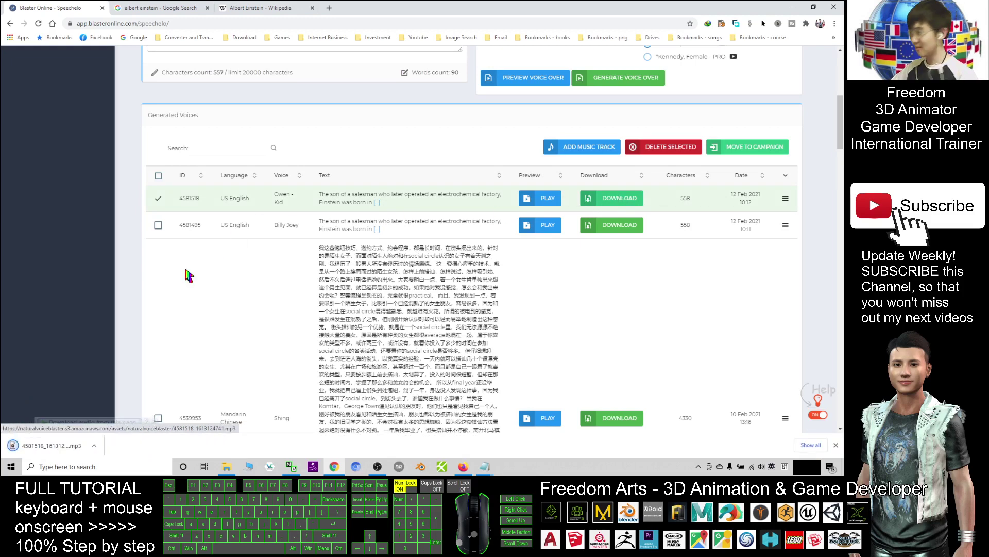
Step: Show the downloaded 4581518_1613124741.mp3 in the Downloads folder and select it
left_click(93, 445)
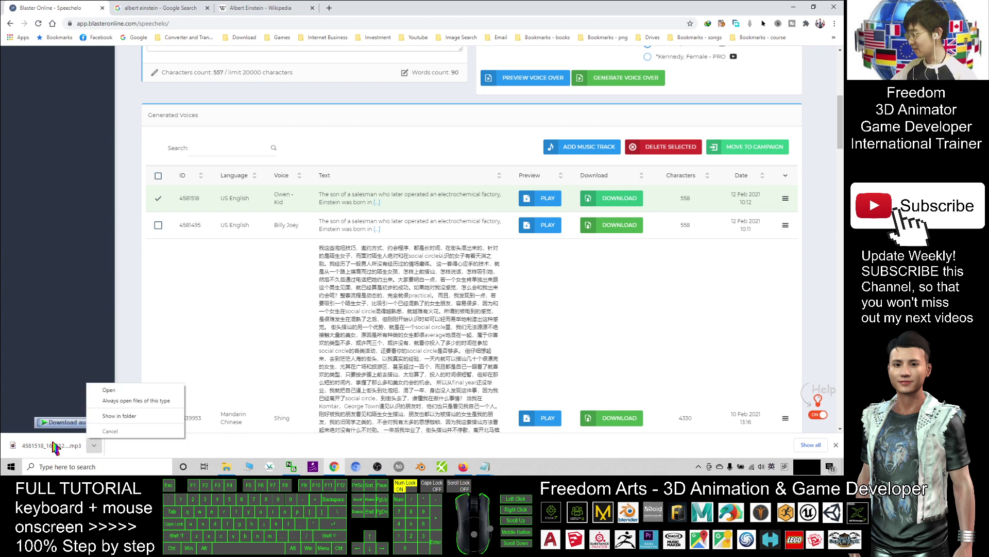
left_click(119, 415)
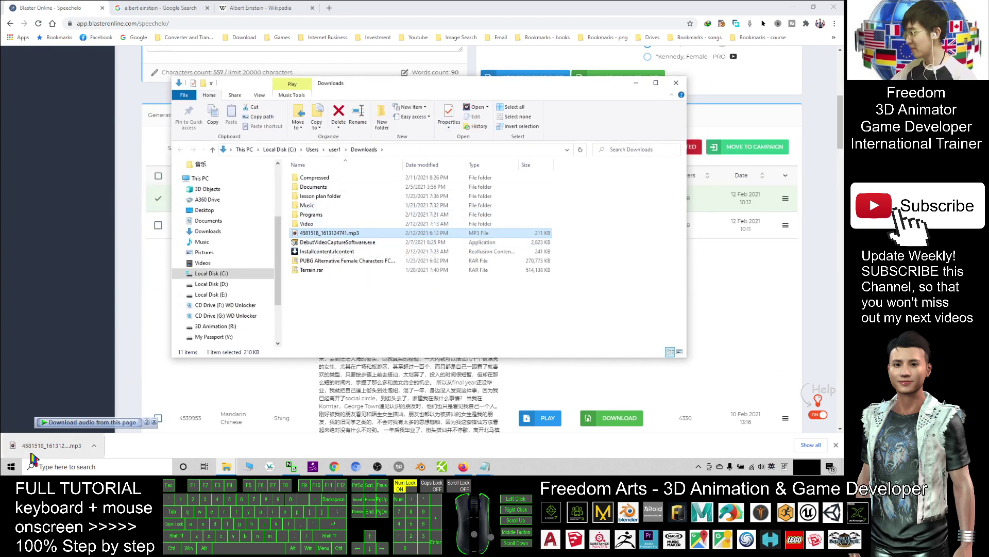
left_click(316, 235)
Step: Play 4581518_1613124741.mp3 in Groove Music and check the speaker volume
double_click(317, 235)
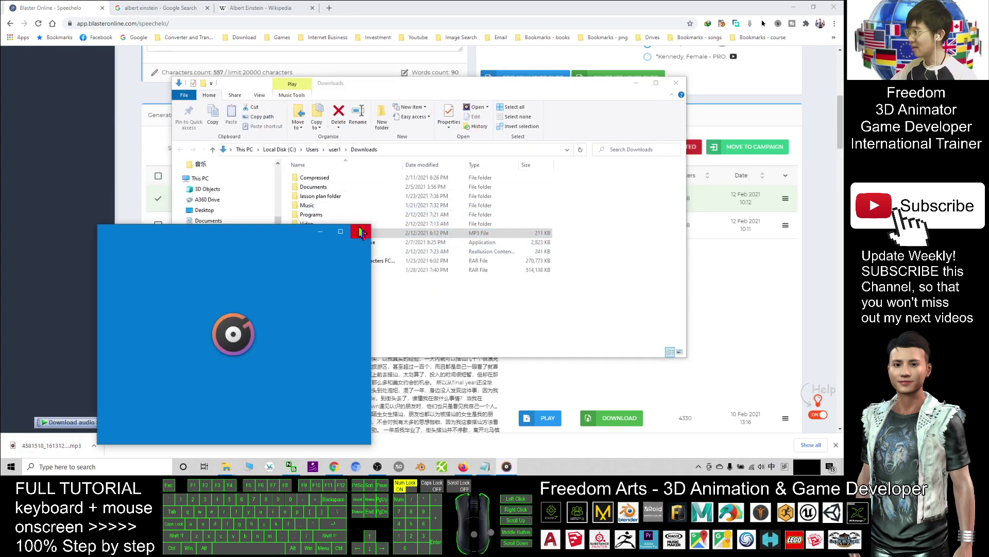
left_click_drag(270, 239, 380, 168)
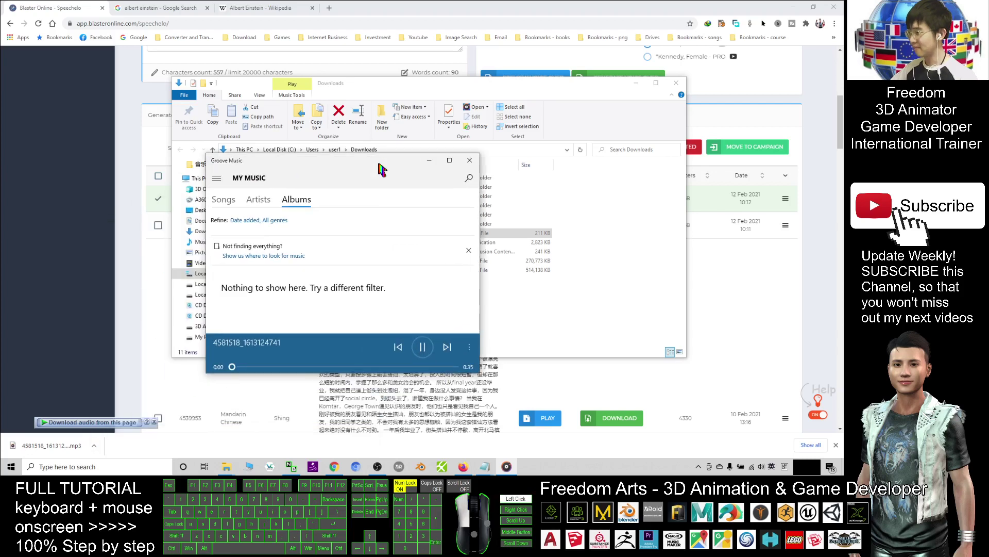
left_click(761, 466)
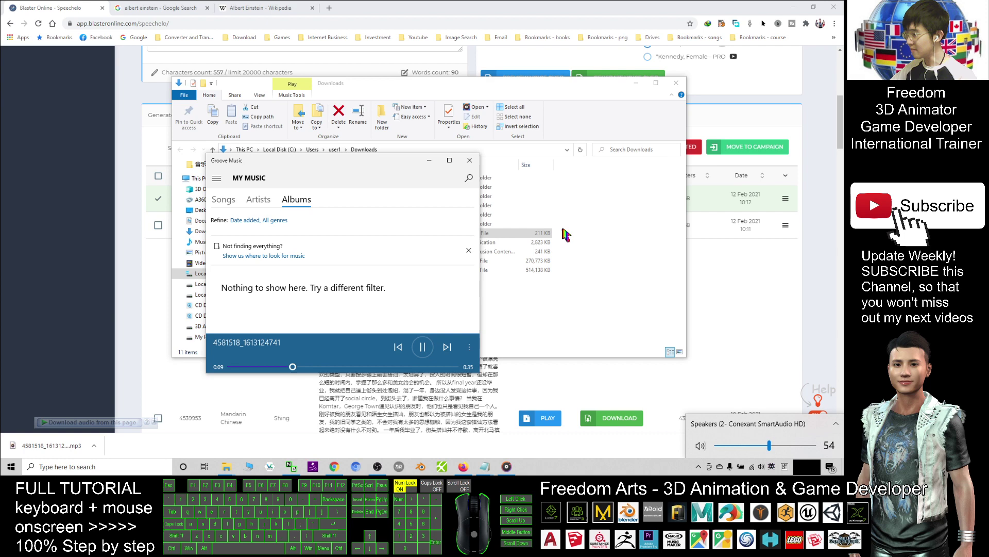
Step: Close Groove Music and Downloads, then highlight the Speechelo text from 'but moved' to 'Bern.'
left_click(469, 161)
left_click(676, 83)
scroll(346, 145, "up", 5)
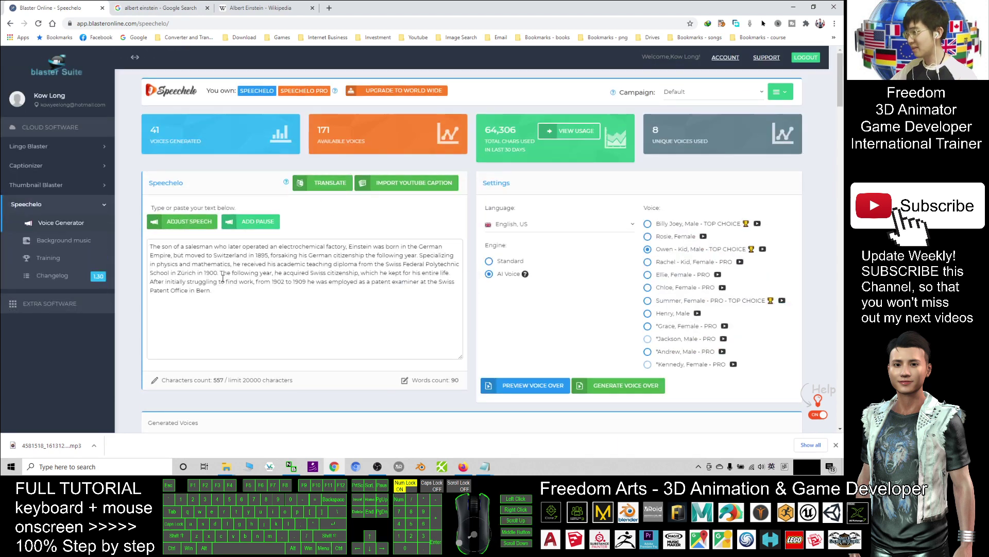
left_click_drag(214, 291, 153, 248)
left_click(238, 304)
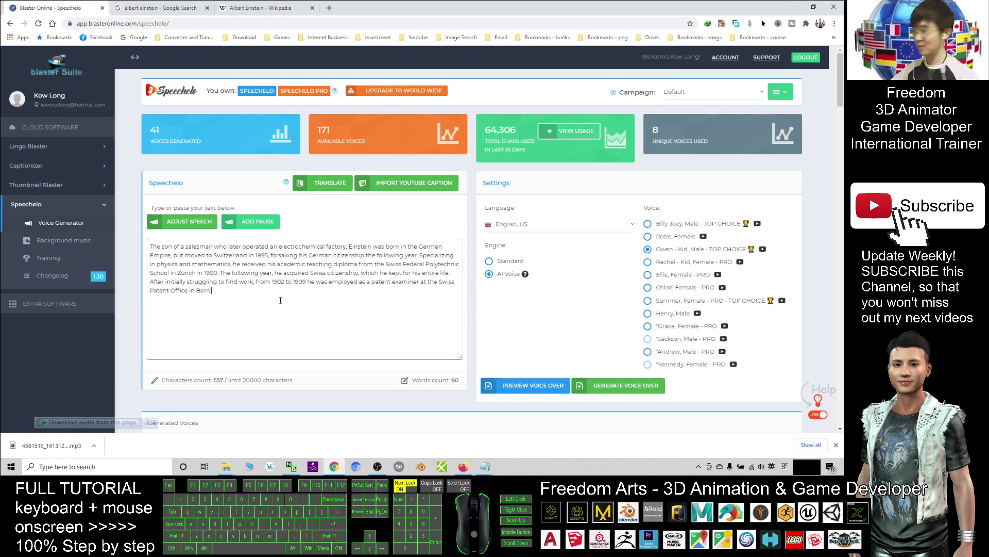
left_click_drag(211, 298, 172, 254)
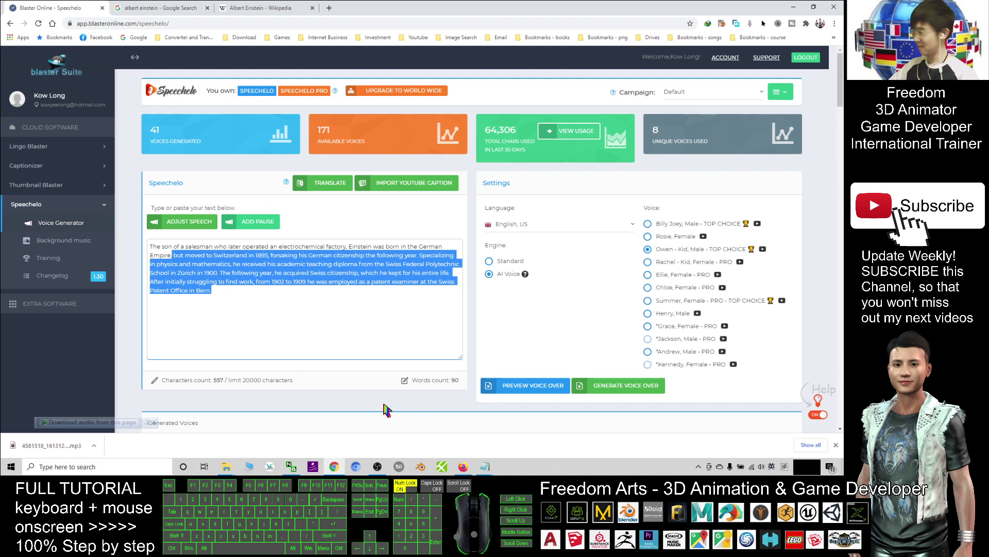
Step: Launch Balabolka by searching Windows for 'bala'
left_click(91, 467)
type("bala")
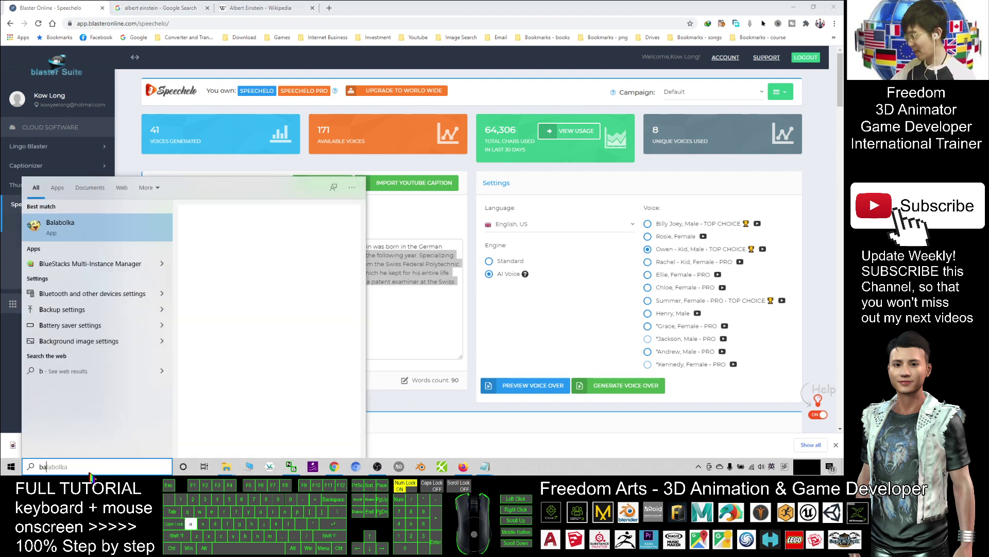
left_click(97, 234)
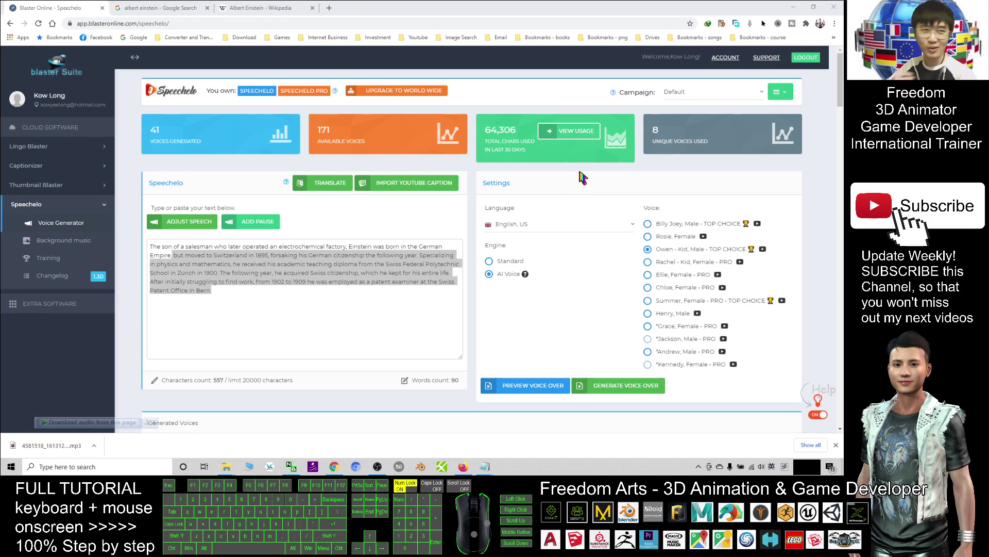
Step: Restore Balabolka over the page, then select Speechelo's Einstein paragraph and paste it into Balabolka
left_click(48, 8)
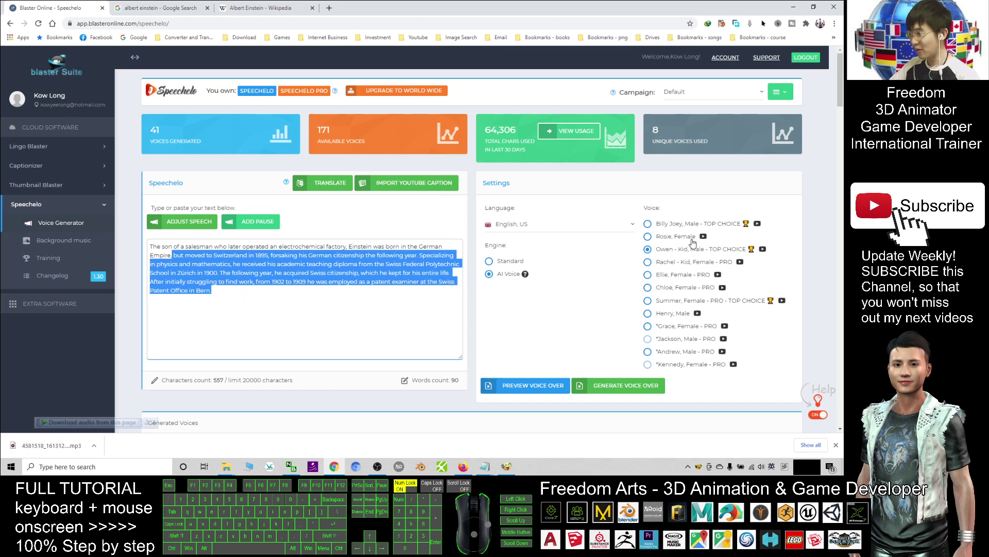
left_click(506, 465)
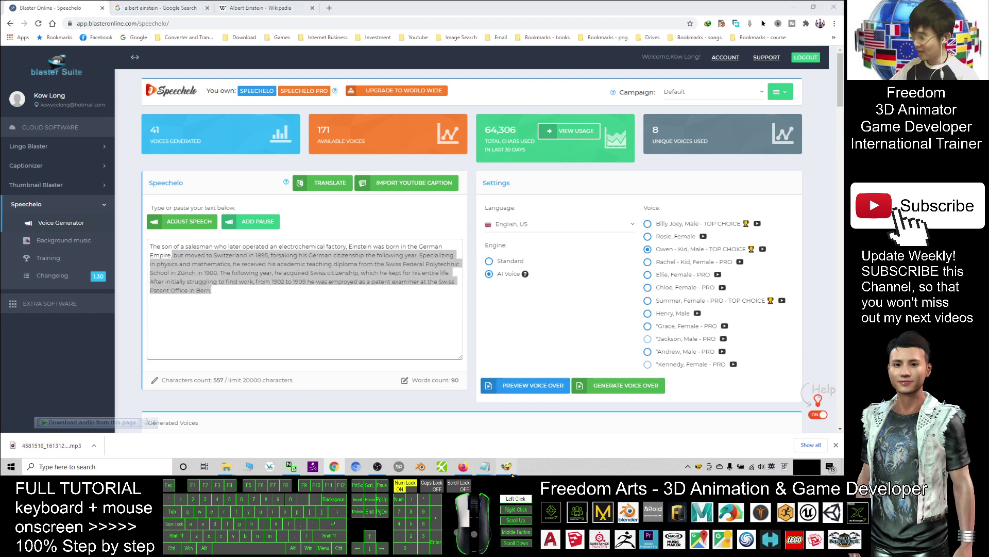
left_click_drag(341, 8, 490, 122)
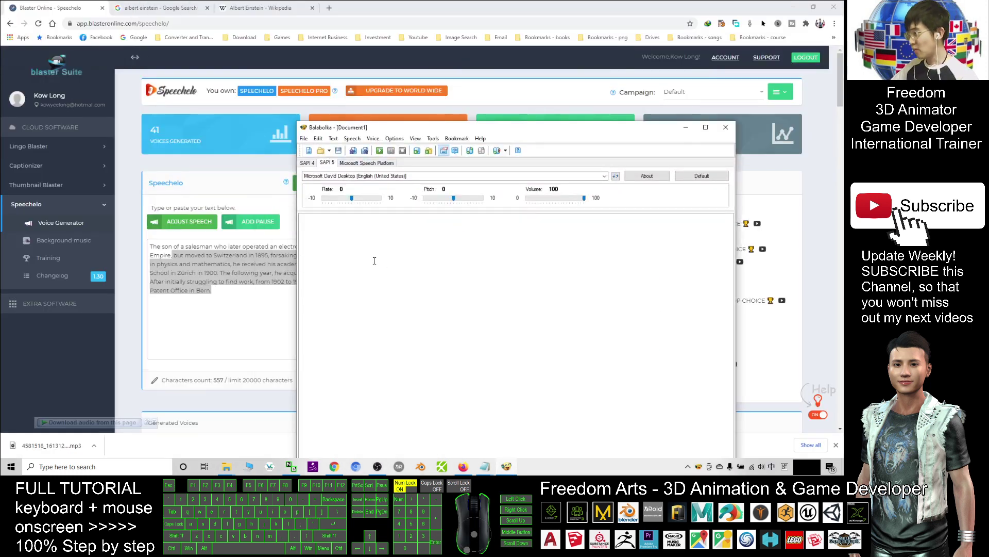
left_click(165, 266)
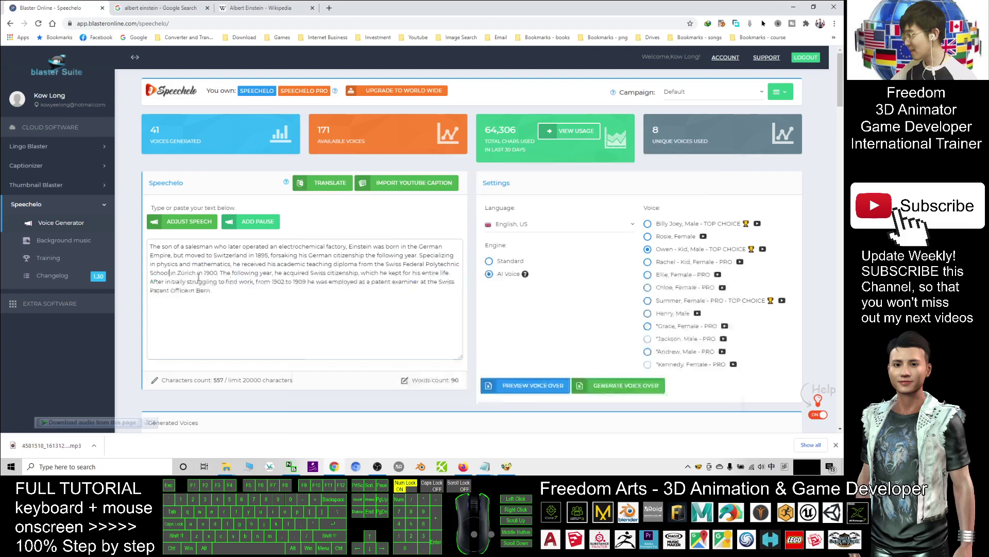
triple_click(162, 265)
key("ctrl+c")
left_click(506, 464)
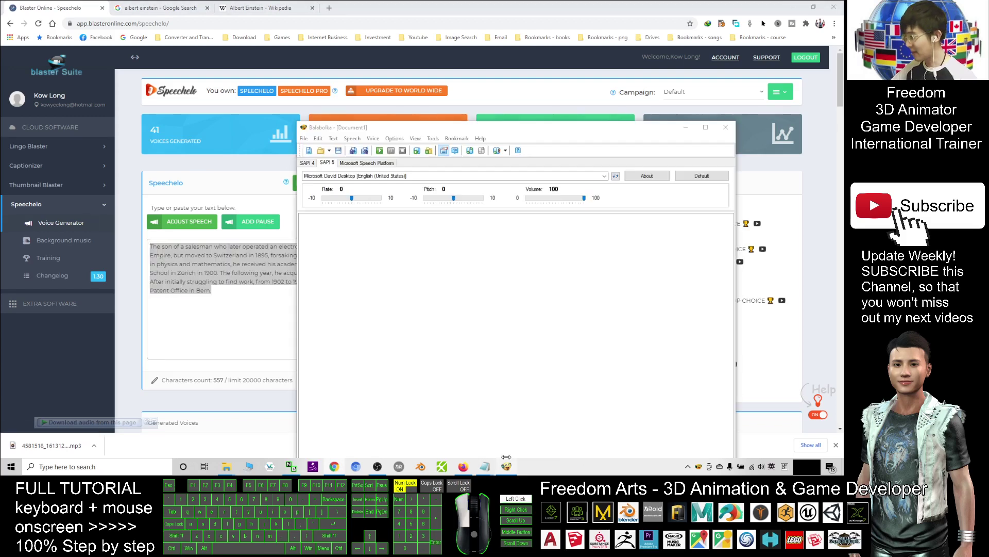
key("ctrl+v")
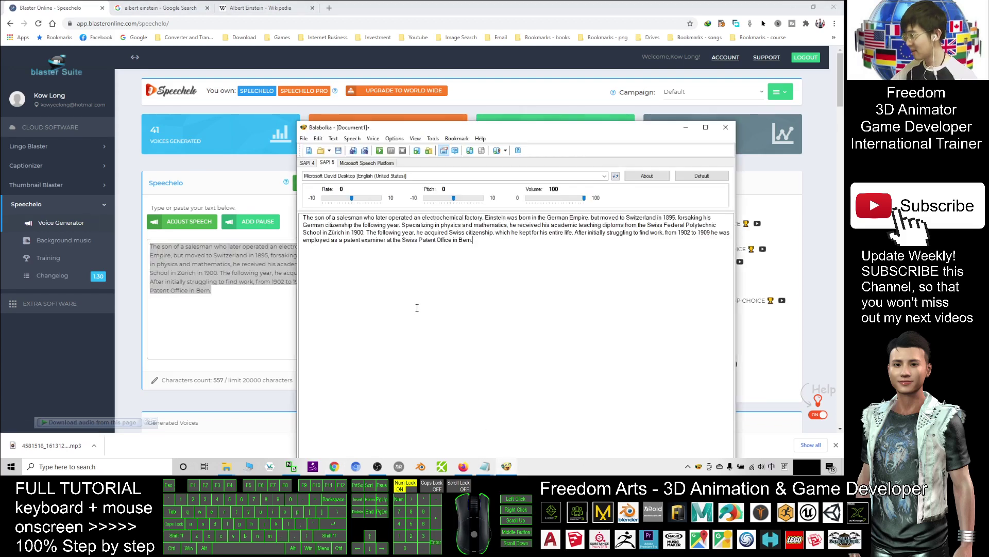
Step: Read the paragraph aloud in the default voice, then switch to Microsoft Hazel English (United Kingdom)
left_click(380, 150)
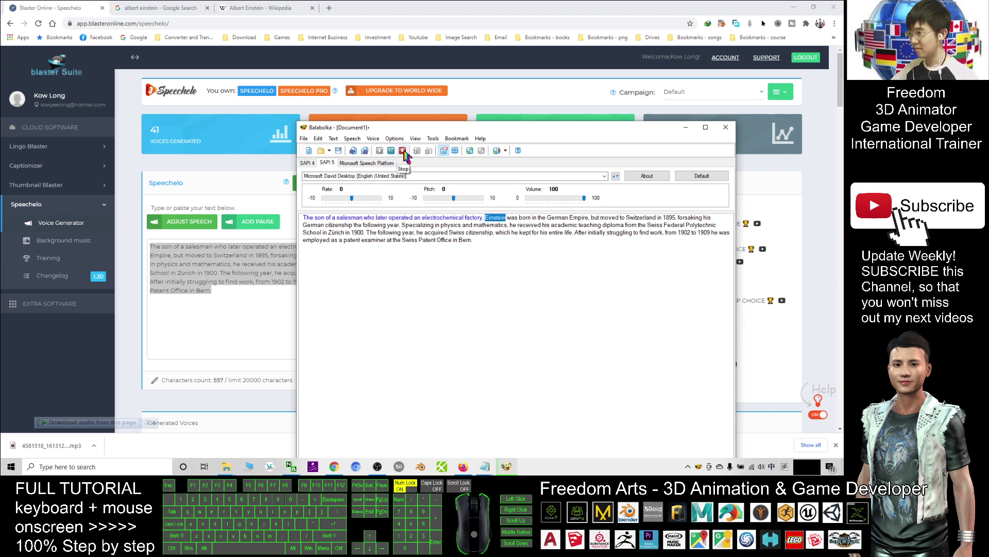
left_click(403, 151)
left_click(392, 177)
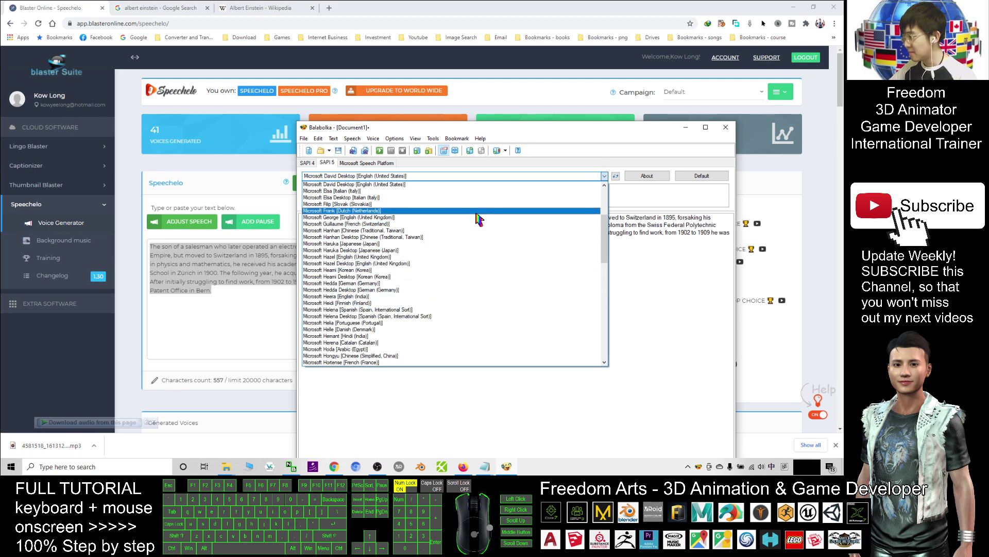
left_click(454, 257)
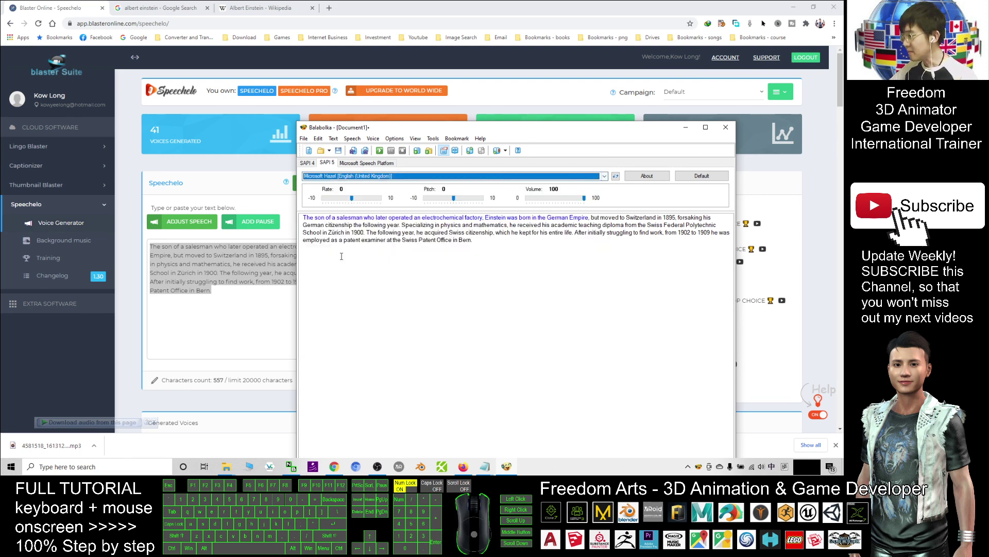
Step: Listen to the paragraph in the Hazel voice, stop it, and return to Speechelo
left_click(380, 151)
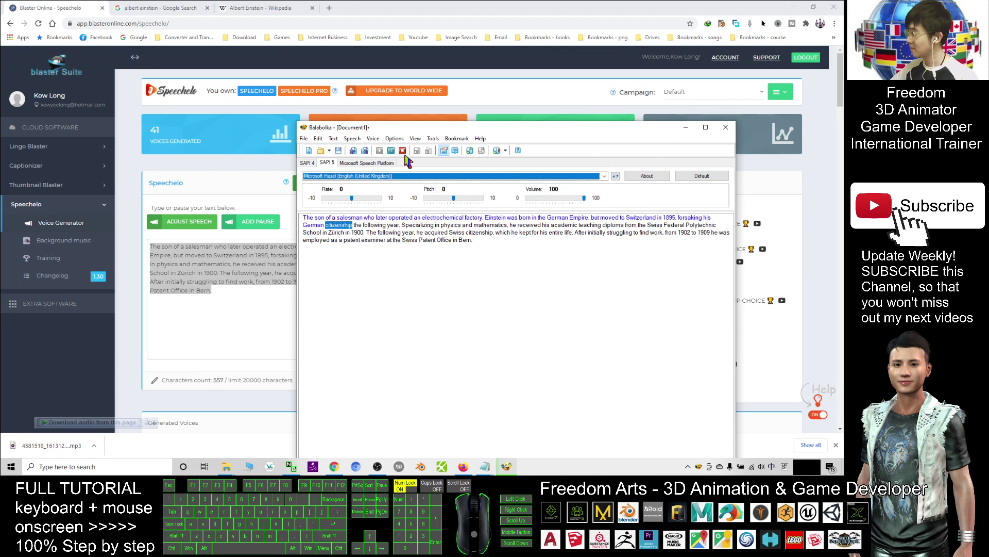
left_click(403, 151)
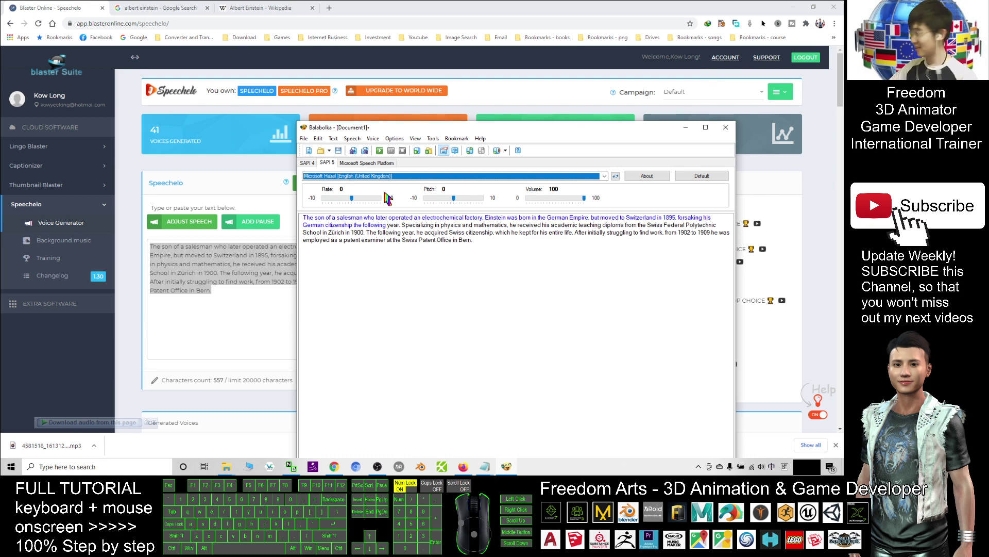
key("alt+Tab")
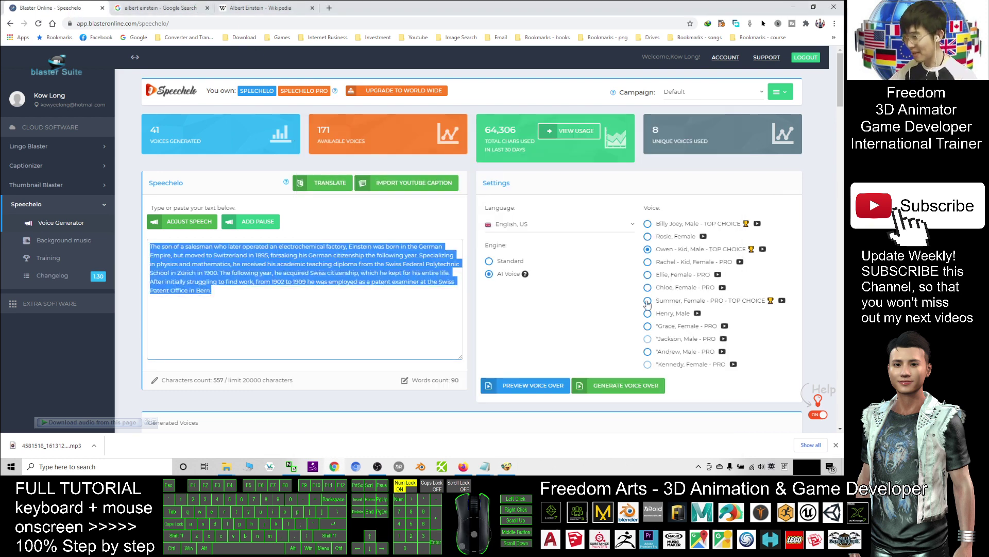
Step: Switch to the Grace, Female - PRO voice and listen to its 0:06 Einstein preview
left_click(651, 326)
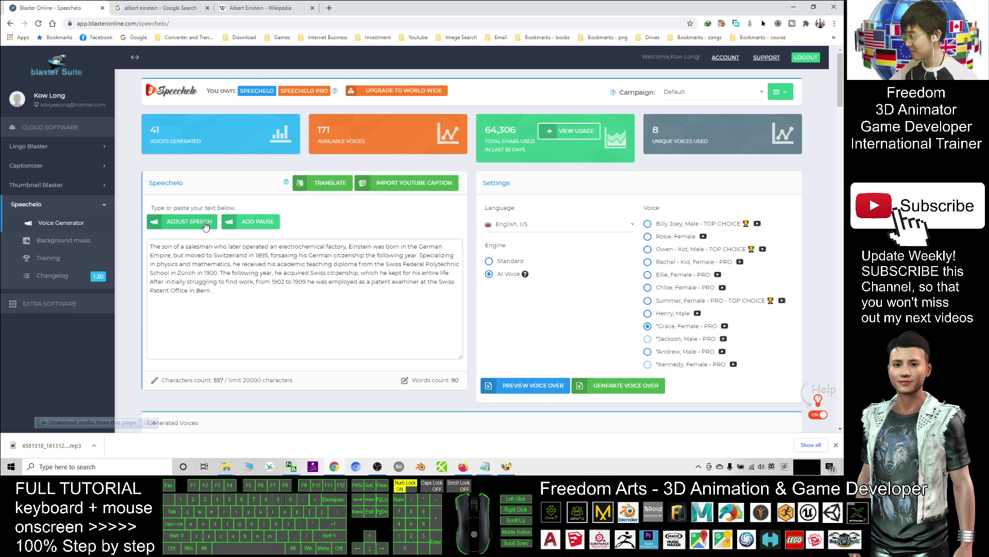
left_click(511, 385)
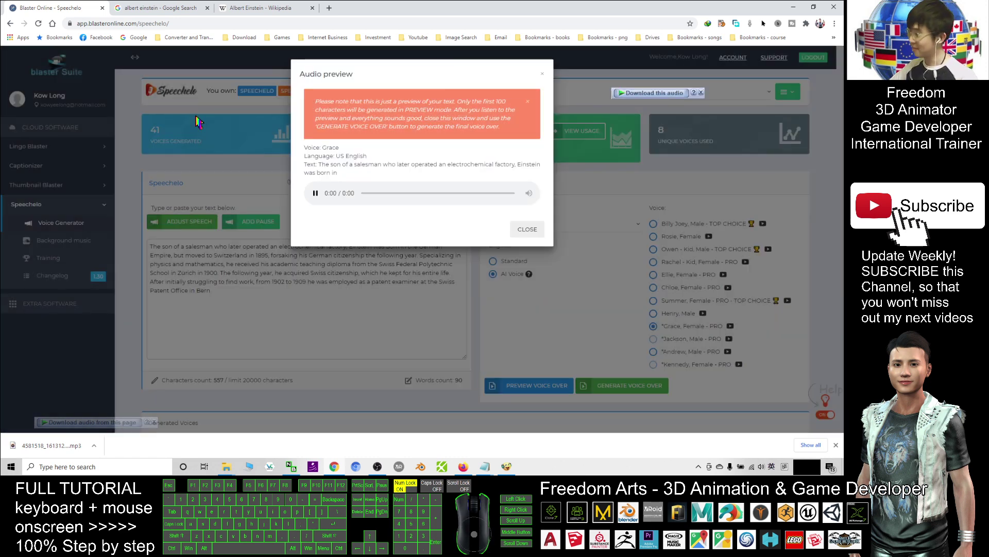
left_click(761, 467)
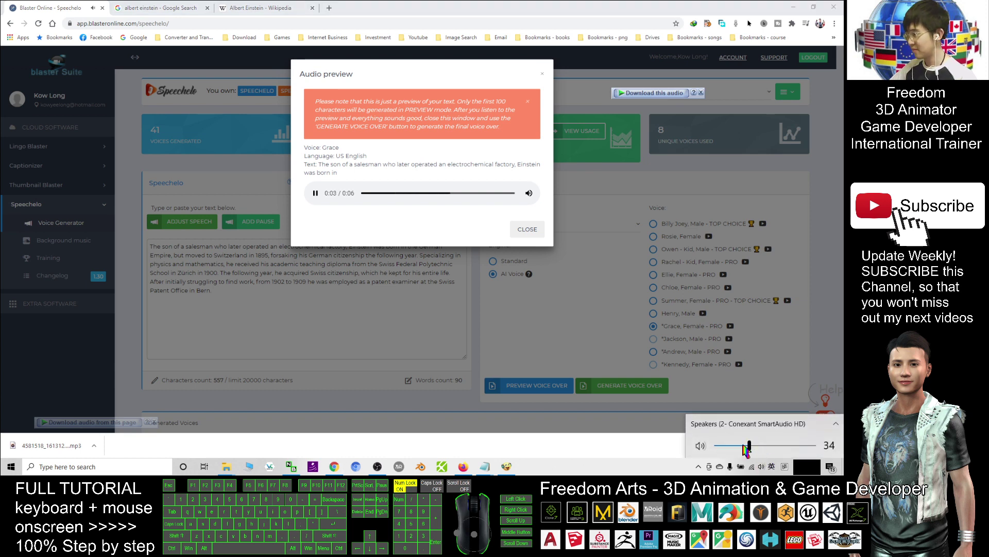
left_click(537, 230)
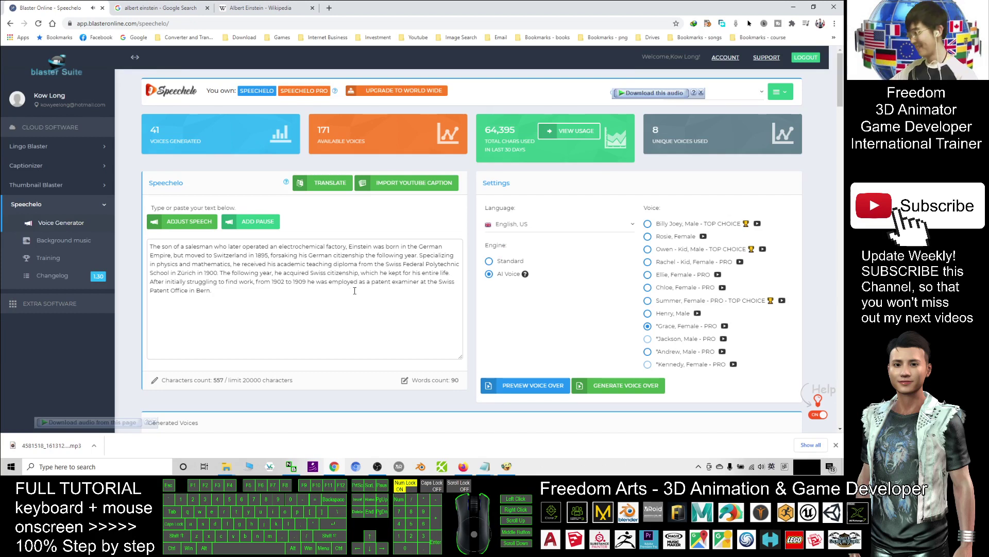
Step: Set the language to English, British, leaving Brooke, Female - PRO as the selected voice
left_click(525, 226)
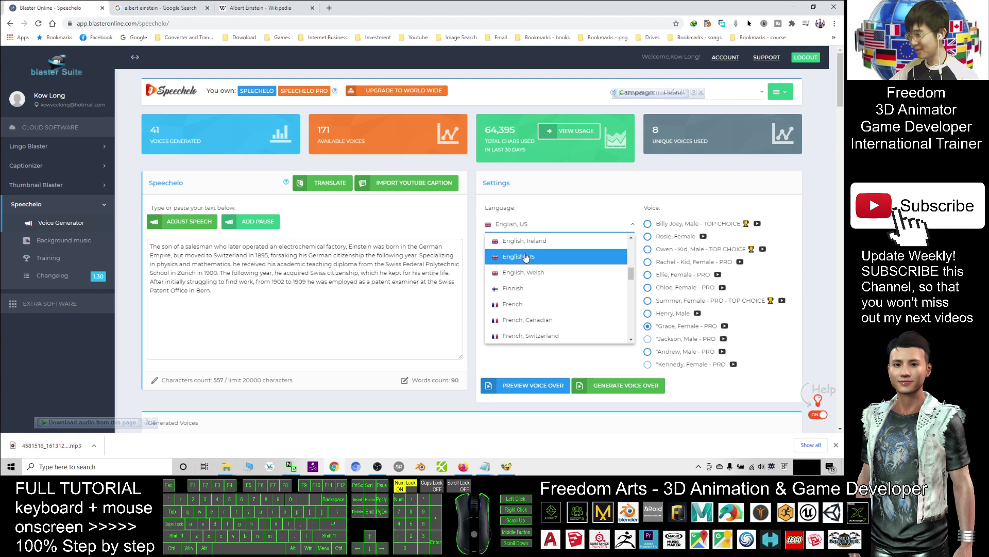
scroll(623, 271, "up", 2)
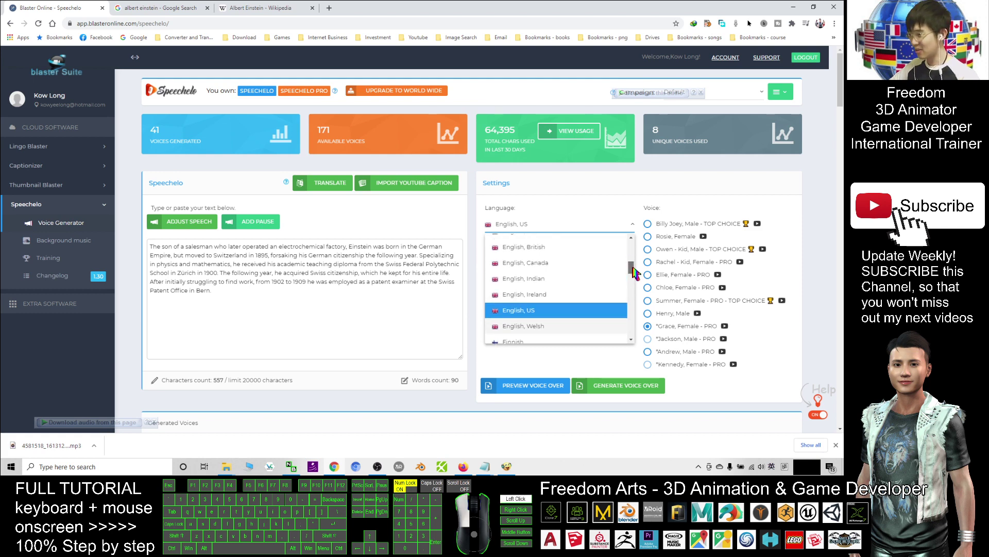
left_click(548, 248)
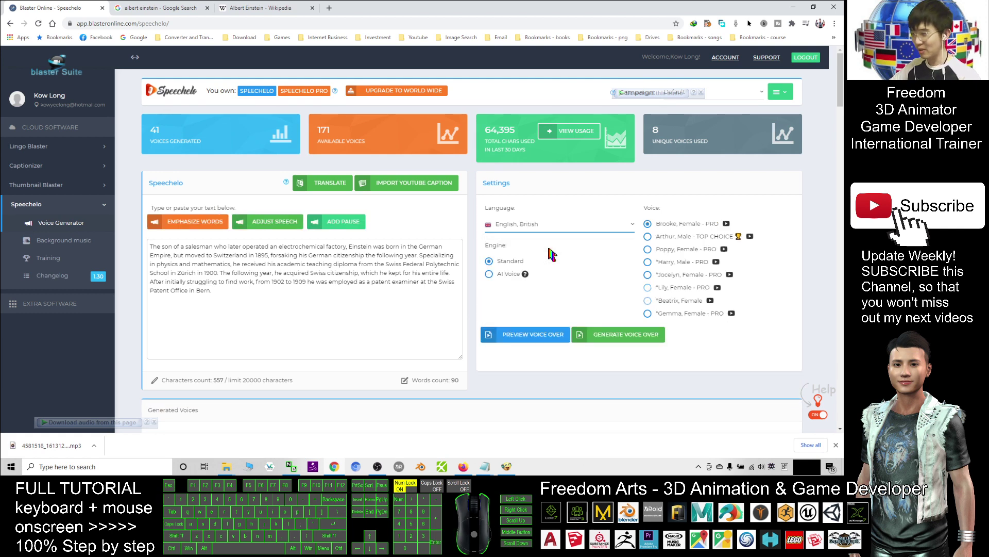
left_click(585, 231)
left_click(593, 227)
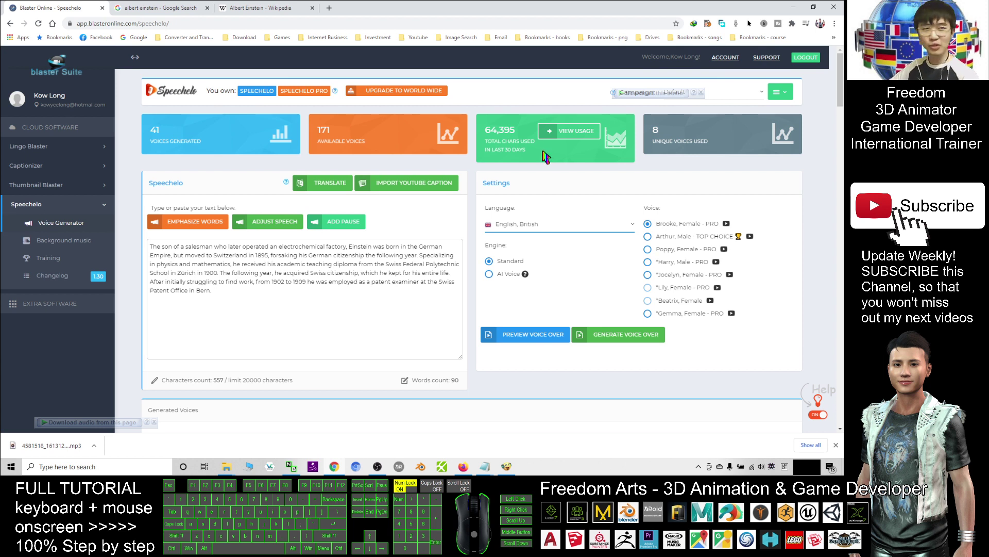
Step: Bring the Notes.txt Notepad window to the front
left_click(491, 472)
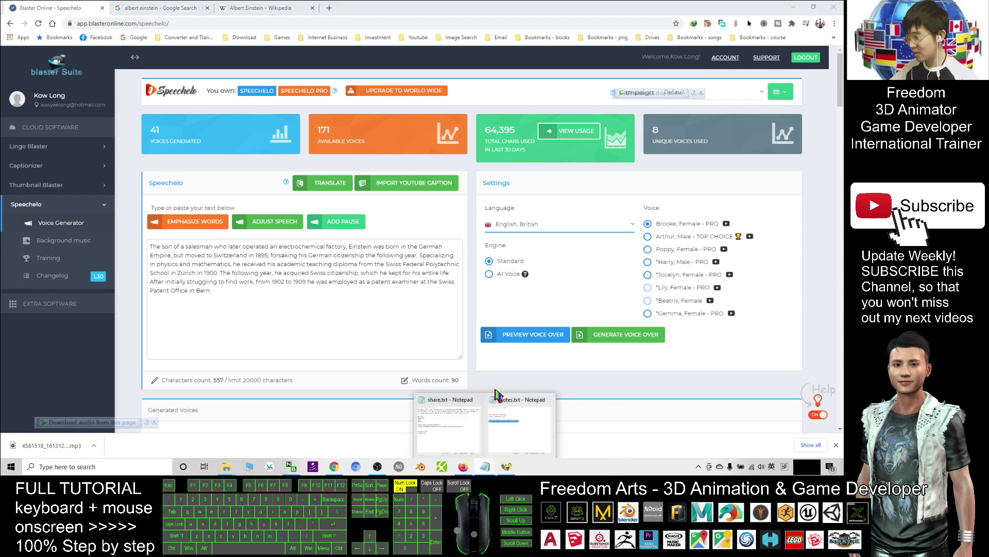
mouse_move(478, 407)
left_click(520, 420)
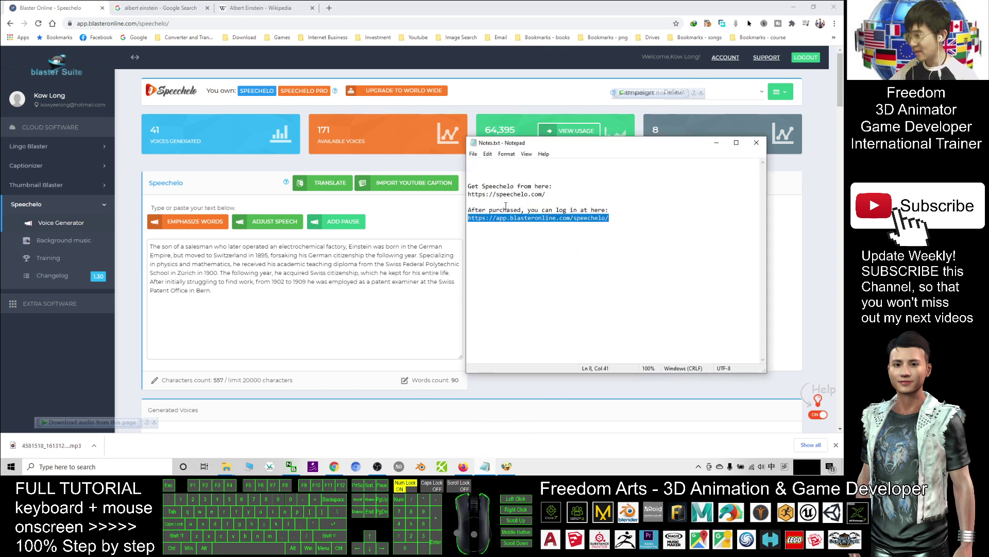
left_click(493, 195)
left_click_drag(469, 196, 537, 199)
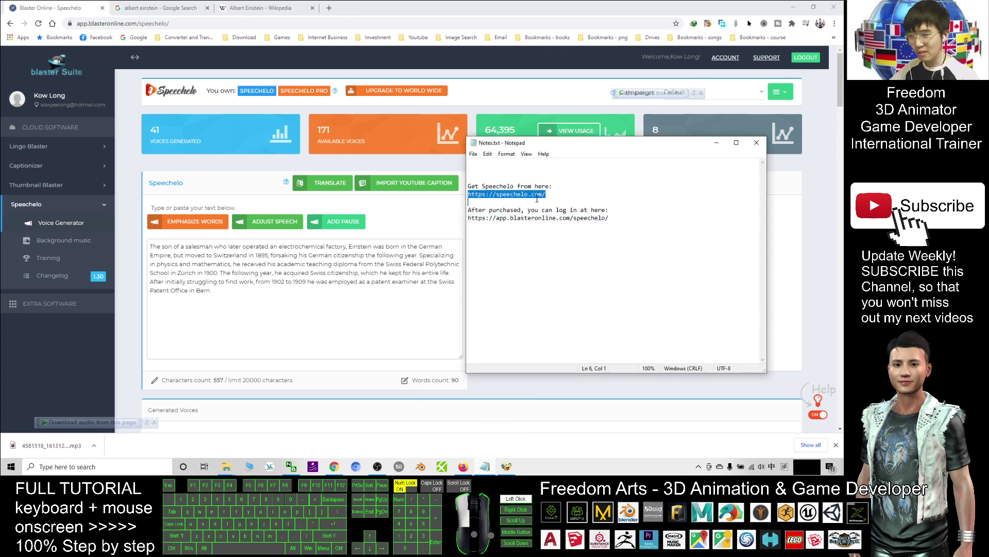
left_click(553, 194)
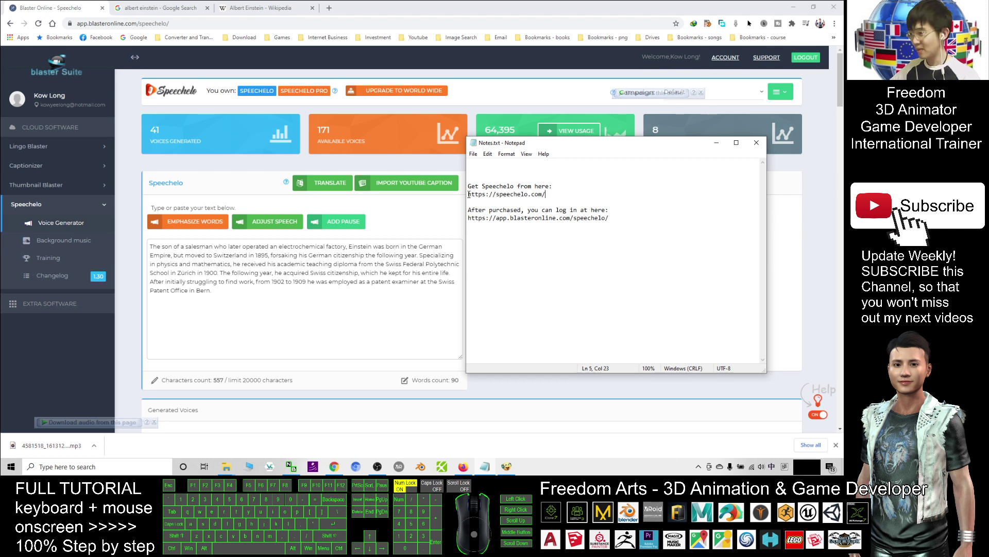
left_click_drag(469, 195, 549, 192)
key("ctrl+c")
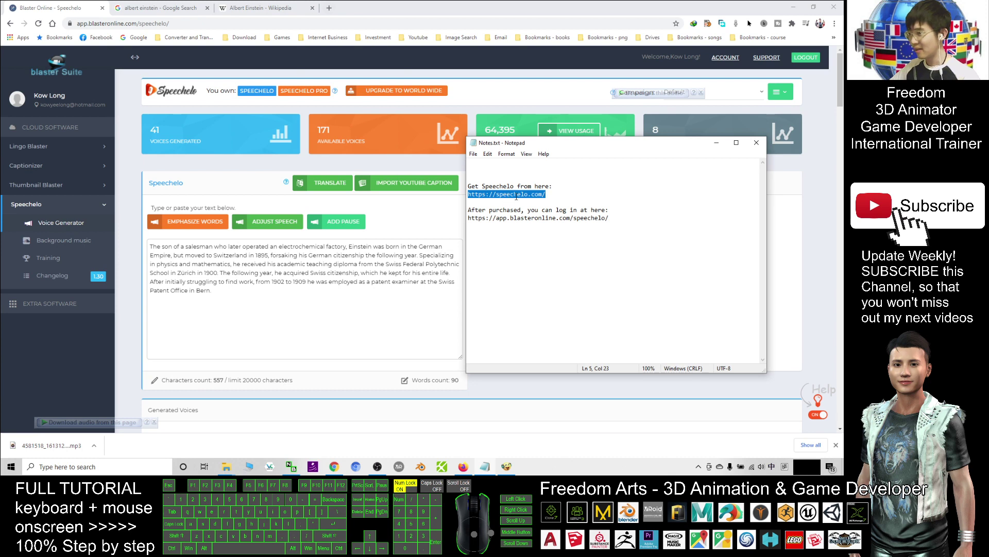
left_click(329, 8)
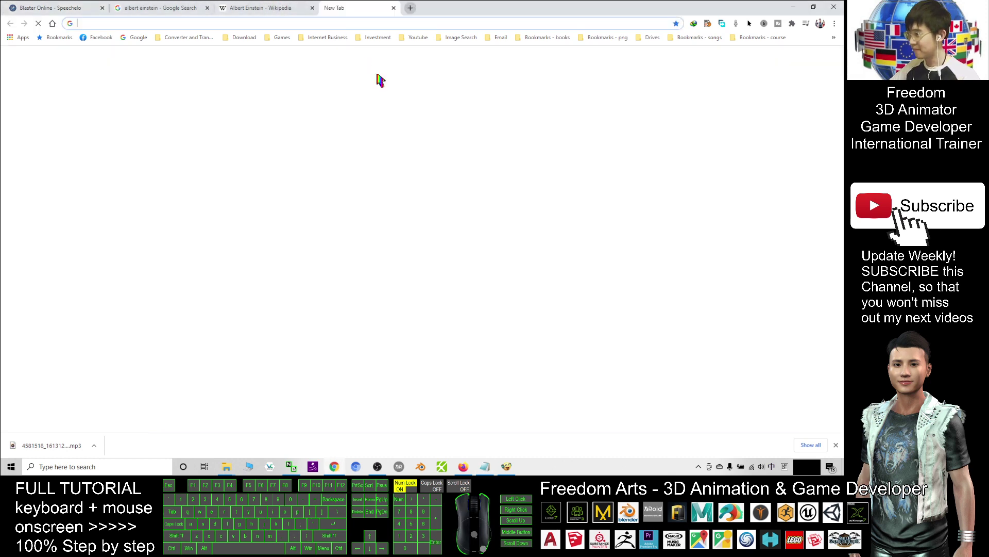
key("ctrl+v")
key("Return")
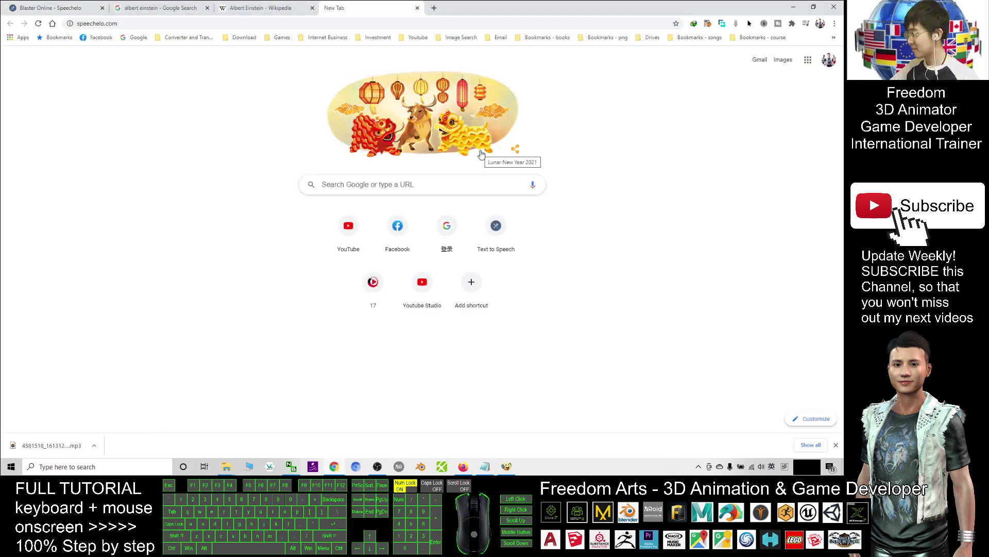
left_click(174, 23)
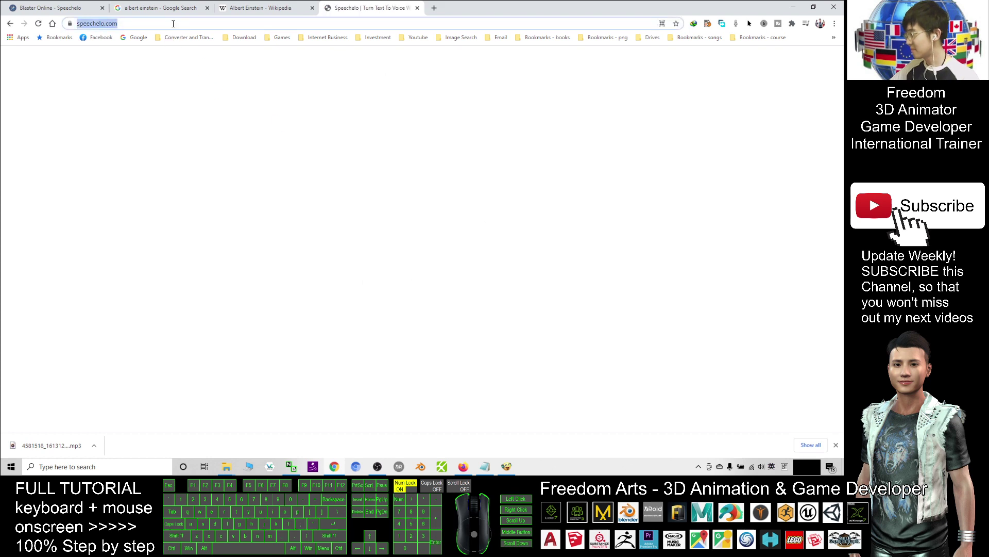
scroll(370, 338, "down", 5)
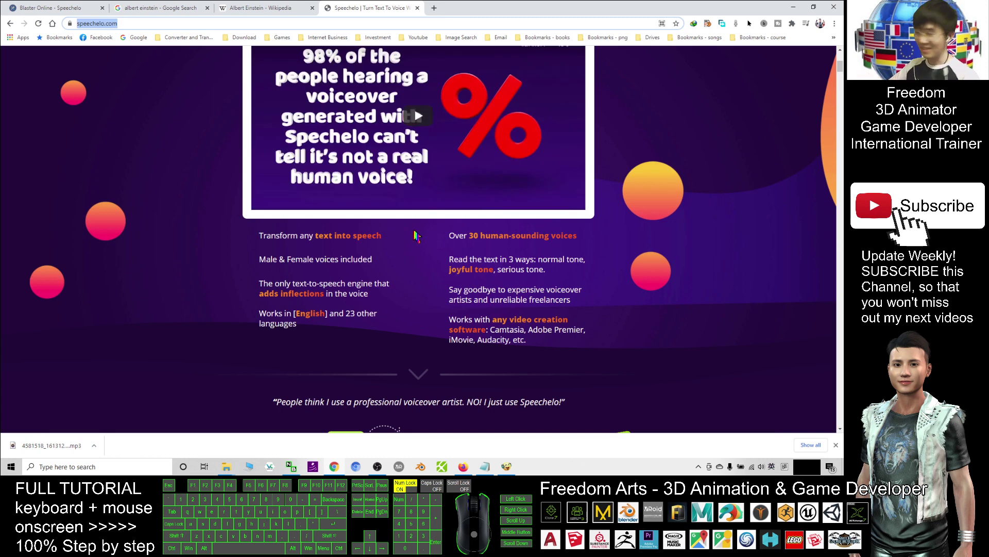
scroll(387, 243, "up", 5)
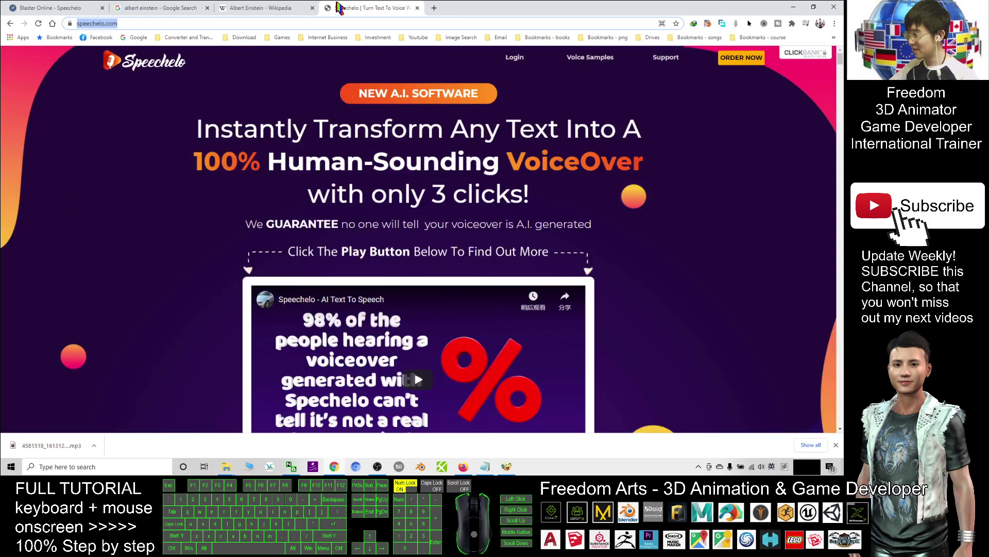
key("ctrl+w")
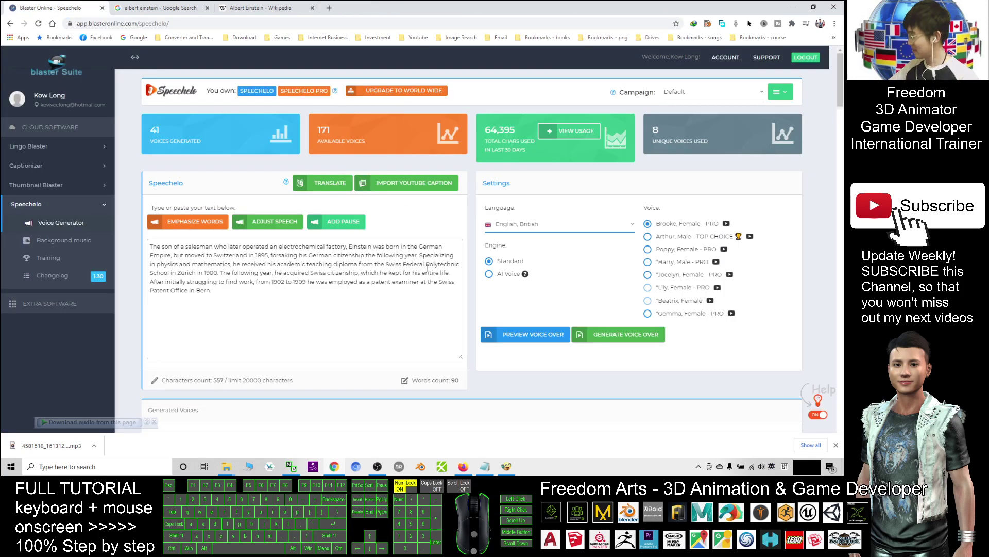